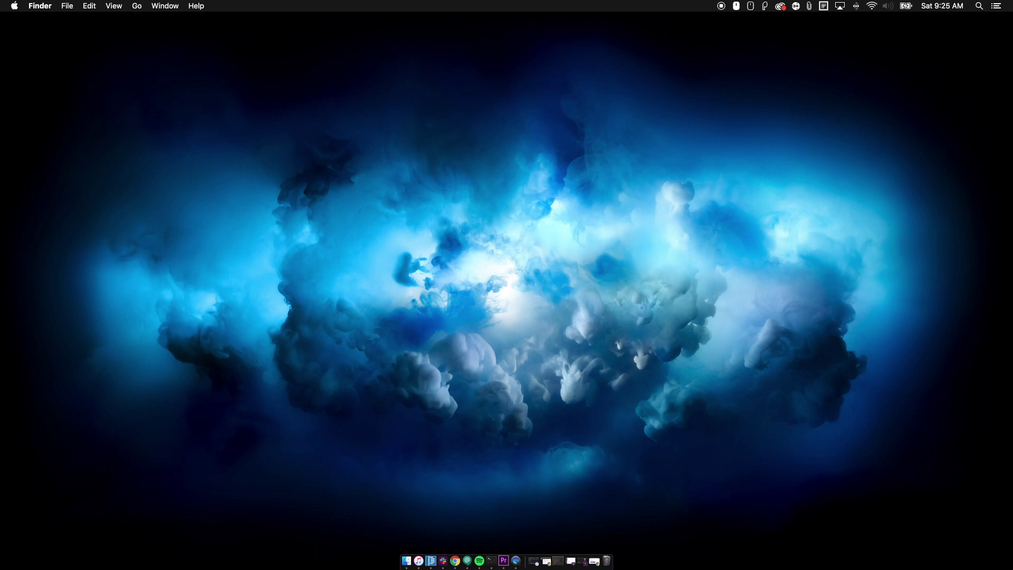
Launch Spark AR Studio by searching 'spark' in Spotlight.
{"action": "key", "text": "super+space"}
{"action": "type", "text": "spark"}
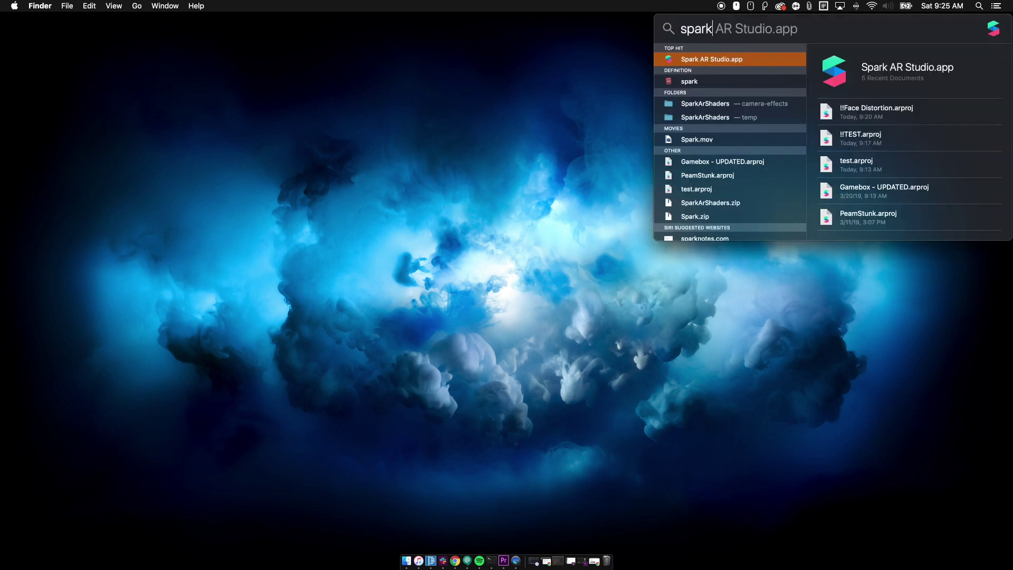
{"action": "key", "text": "Return"}
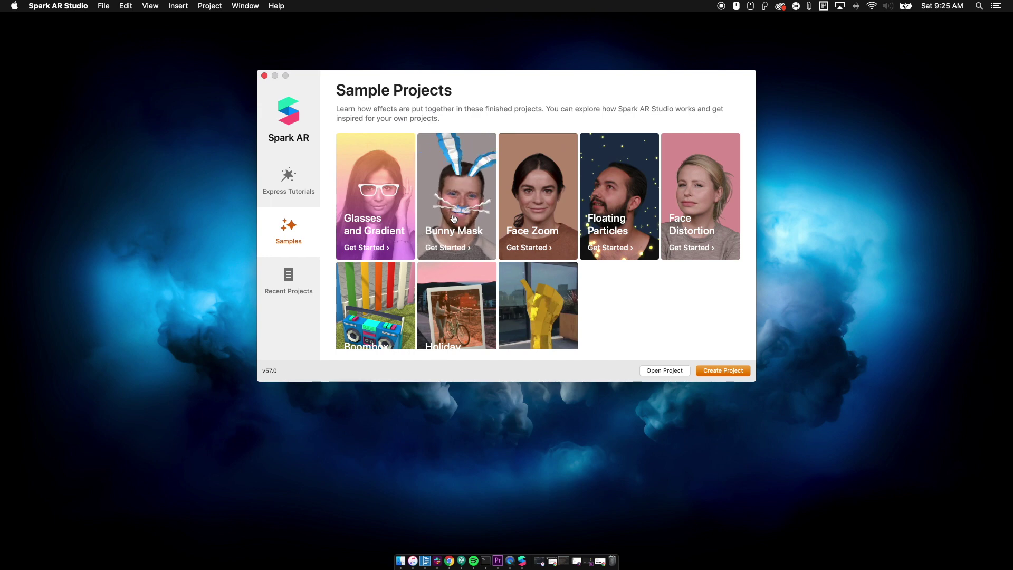
Browse the sample gallery and open the Face Distortion sample project.
{"action": "scroll", "coordinate": [443, 290], "scroll_direction": "down", "scroll_amount": 2}
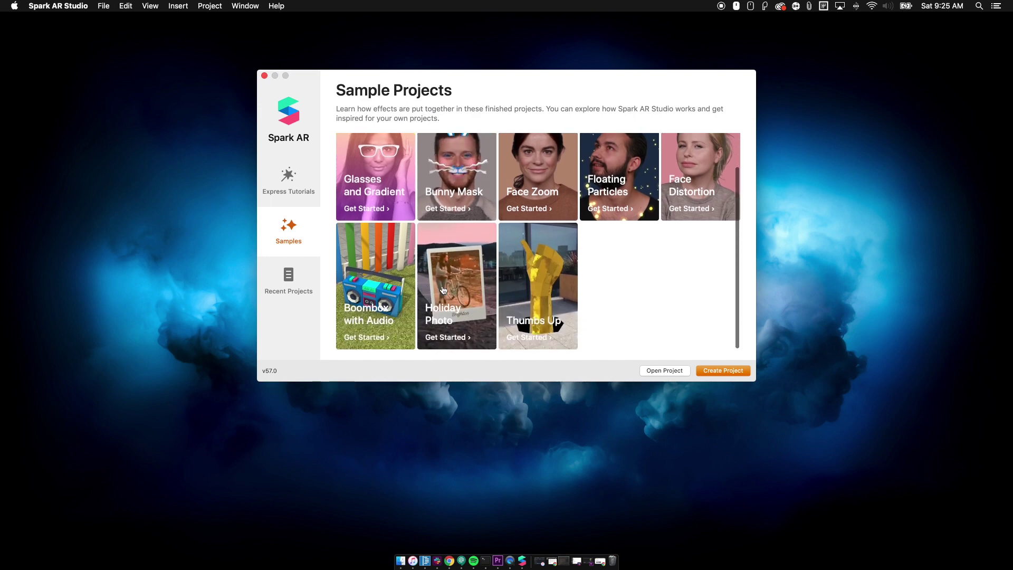
{"action": "scroll", "coordinate": [443, 290], "scroll_direction": "up", "scroll_amount": 2}
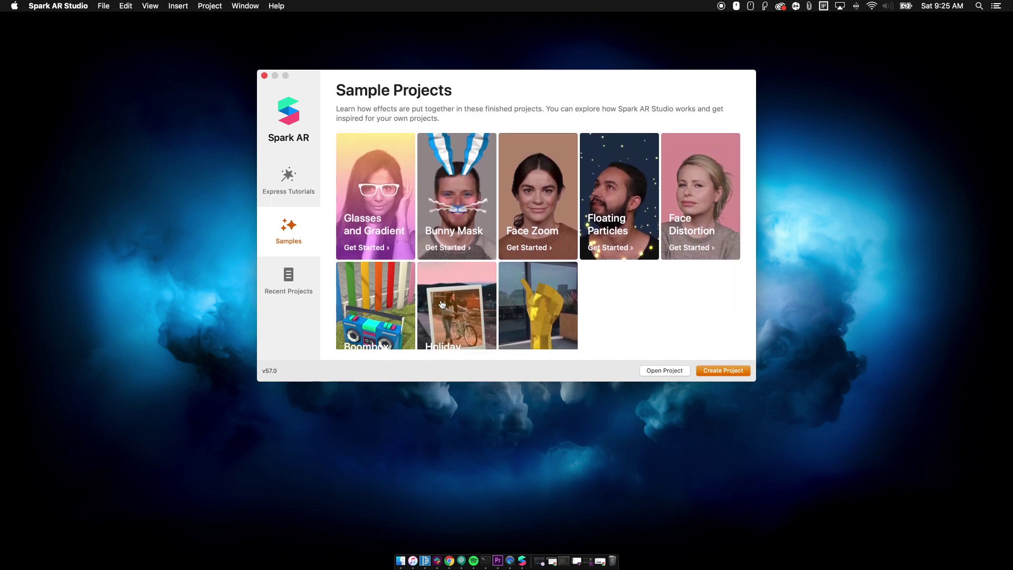
{"action": "left_click", "coordinate": [705, 216]}
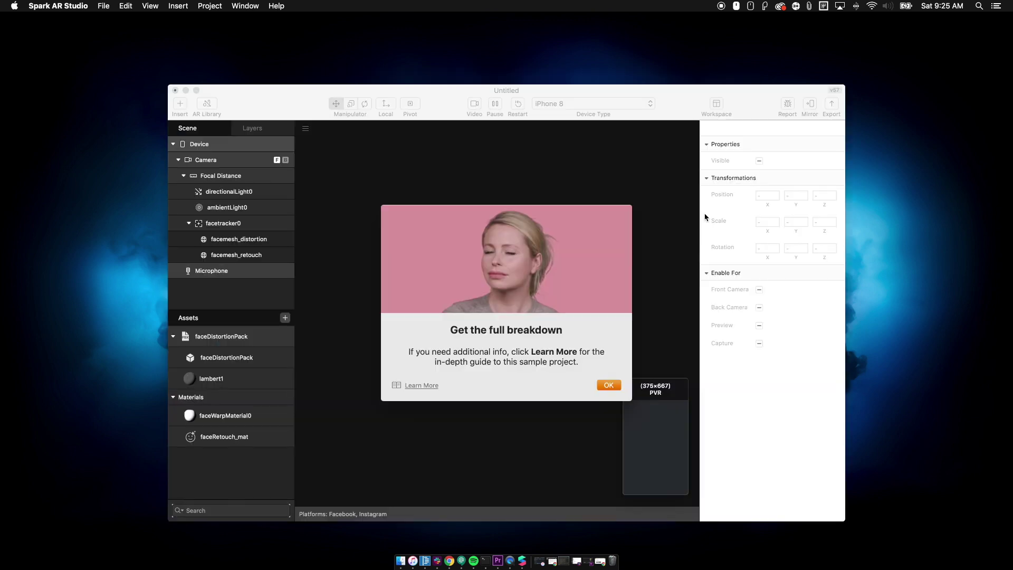
Dismiss the 'Get the full breakdown' intro dialog so the guided Face Distortion scene shows.
{"action": "left_click", "coordinate": [617, 387]}
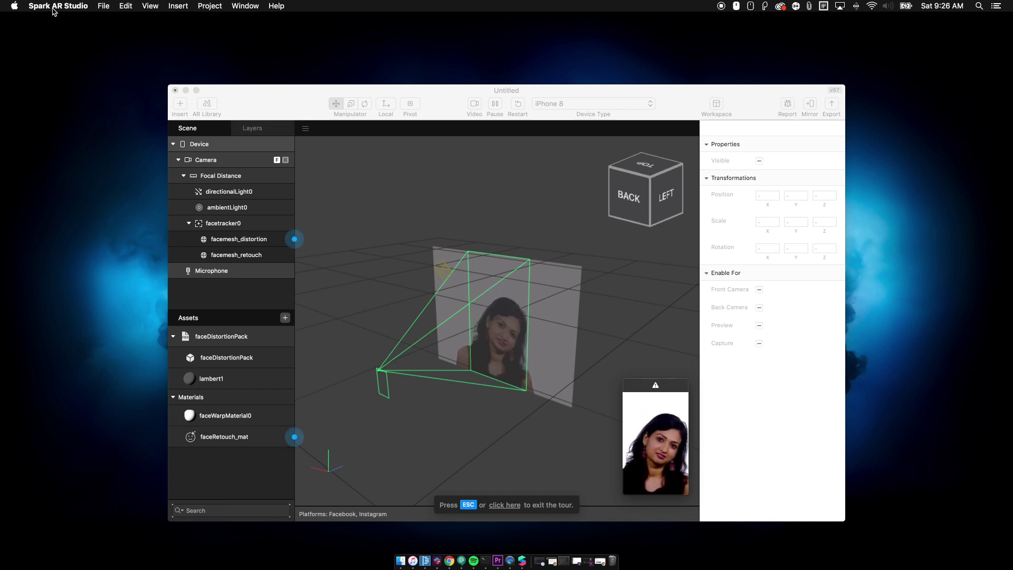
Save the sample as the project '!!Face Distortion' via File > Save File.
{"action": "left_click", "coordinate": [103, 6]}
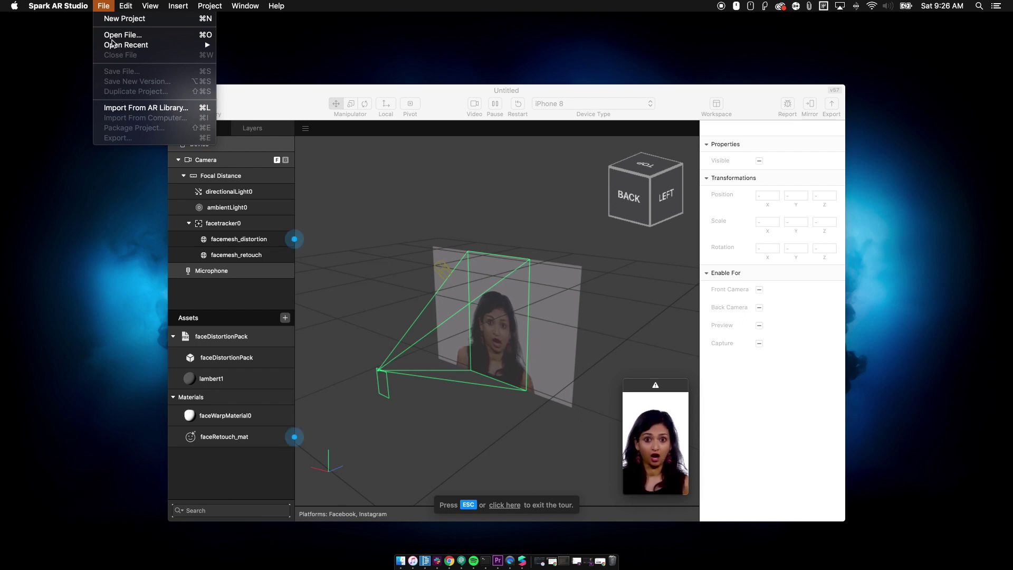
{"action": "mouse_move", "coordinate": [117, 48]}
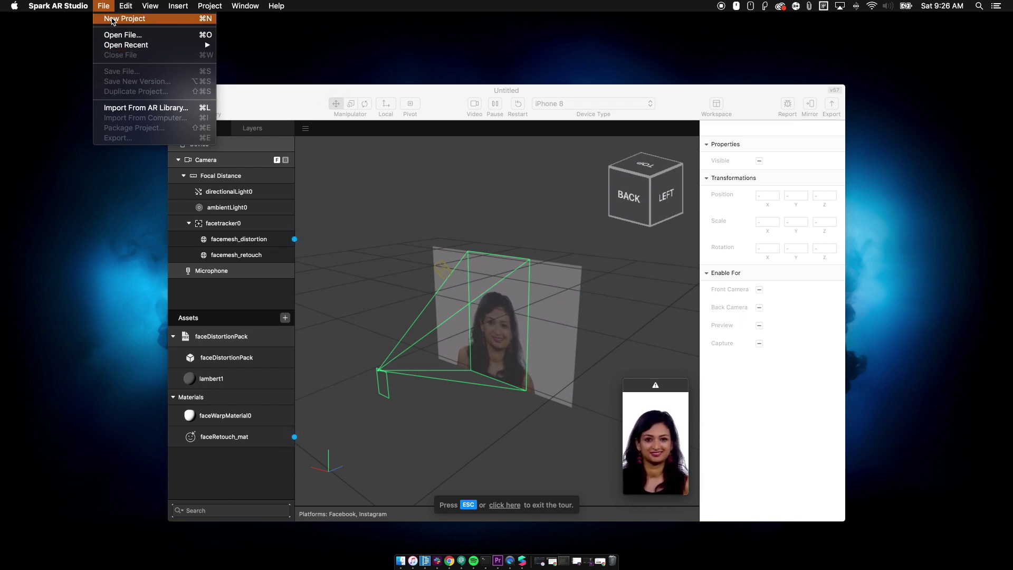
{"action": "left_click", "coordinate": [259, 108]}
{"action": "left_click", "coordinate": [103, 6]}
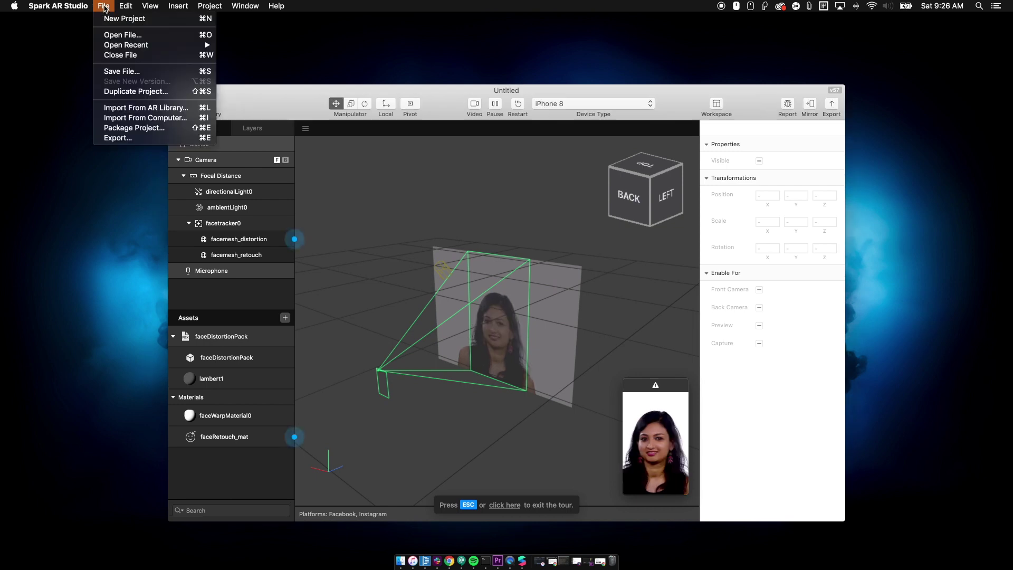
{"action": "left_click", "coordinate": [121, 72]}
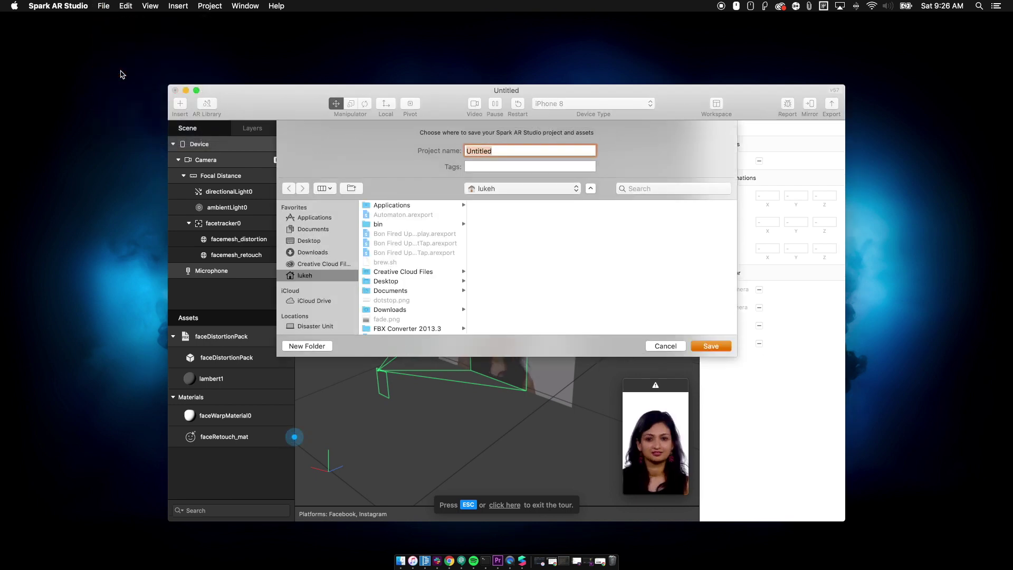
{"action": "type", "text": "!!Face"}
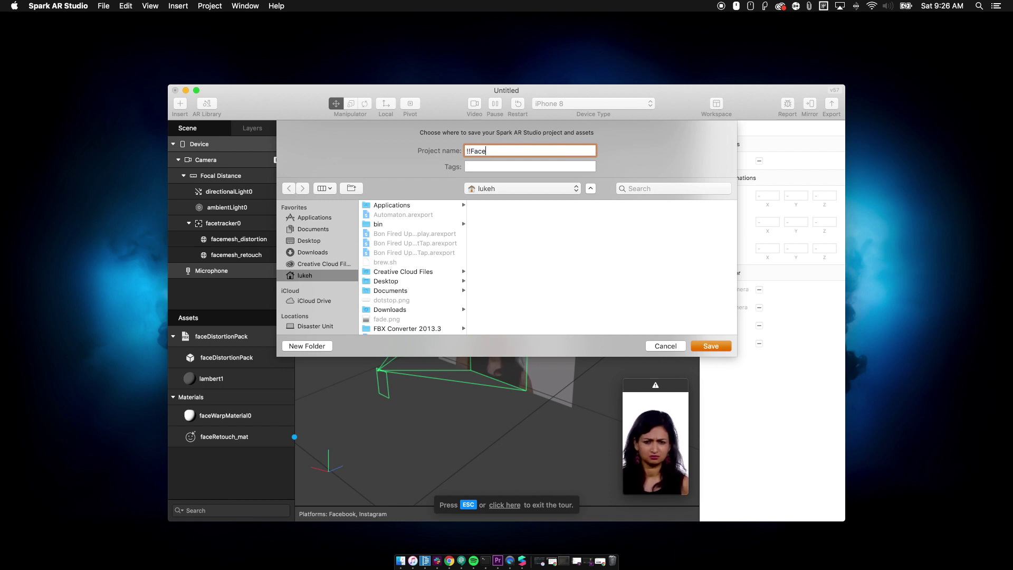
{"action": "type", "text": " Distortion"}
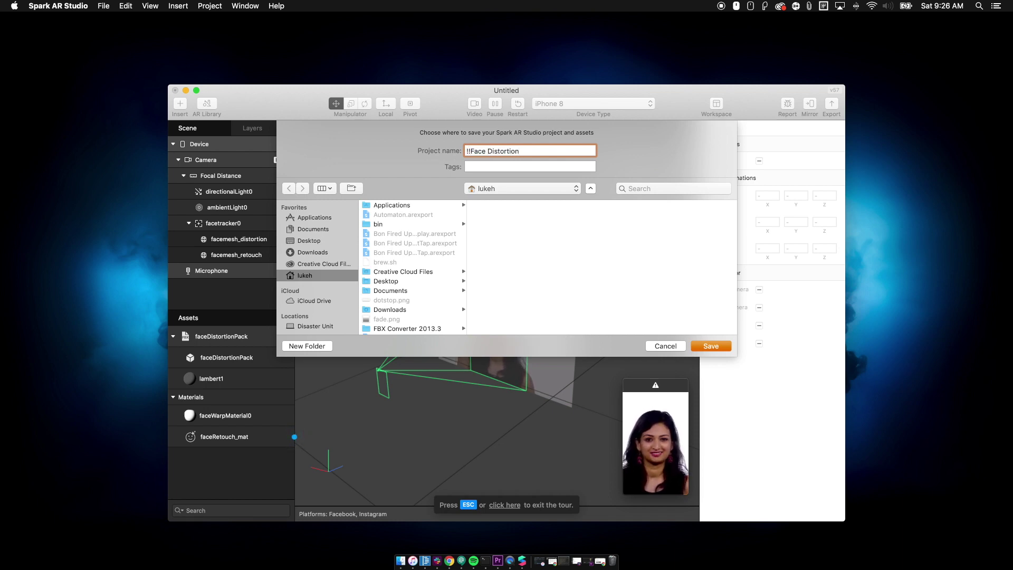
{"action": "key", "text": "Return"}
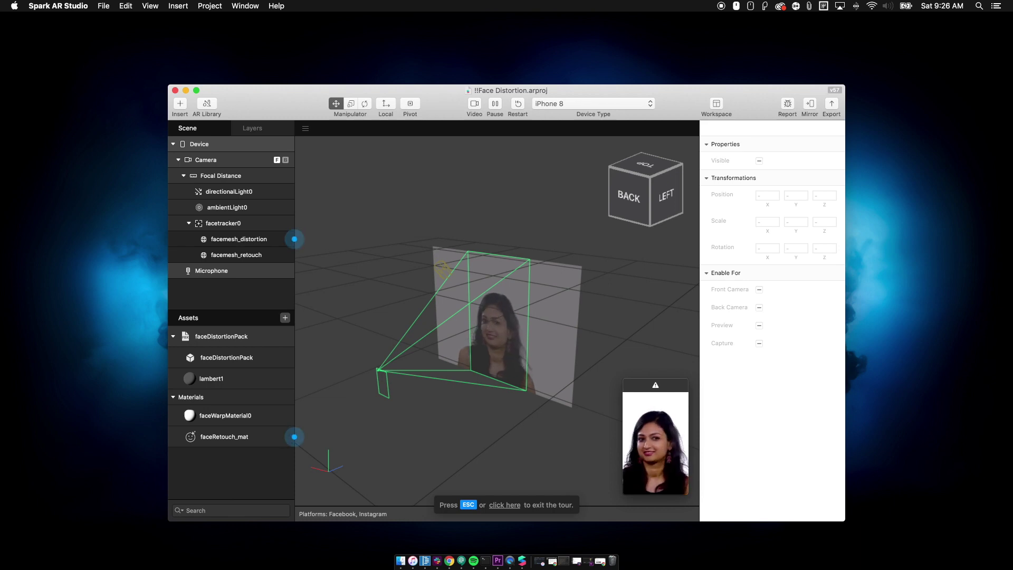
{"action": "left_click_drag", "start_coordinate": [319, 99], "coordinate": [319, 83]}
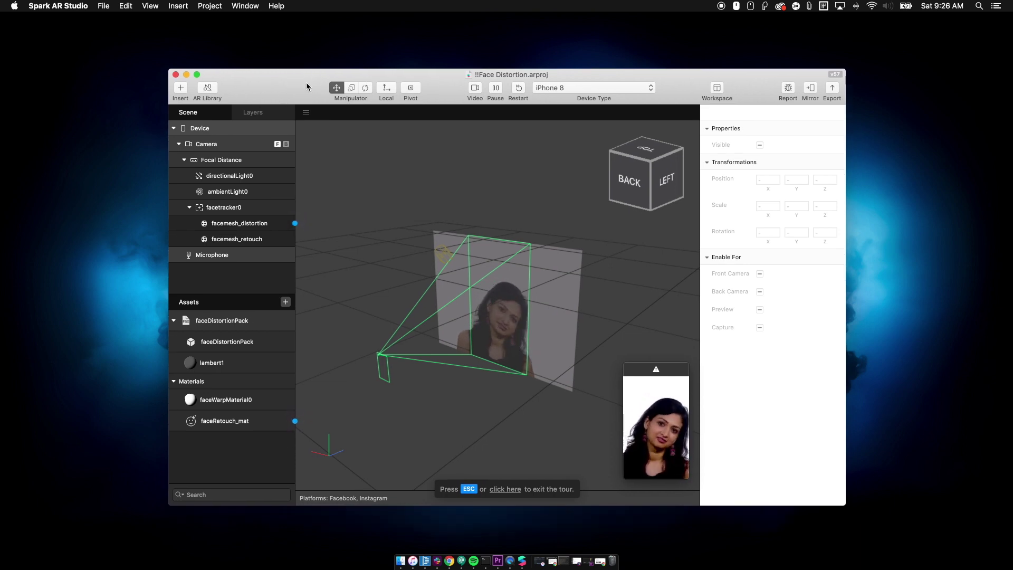
Close the saved sample and create a new untitled project with File > New Project.
{"action": "left_click", "coordinate": [176, 74]}
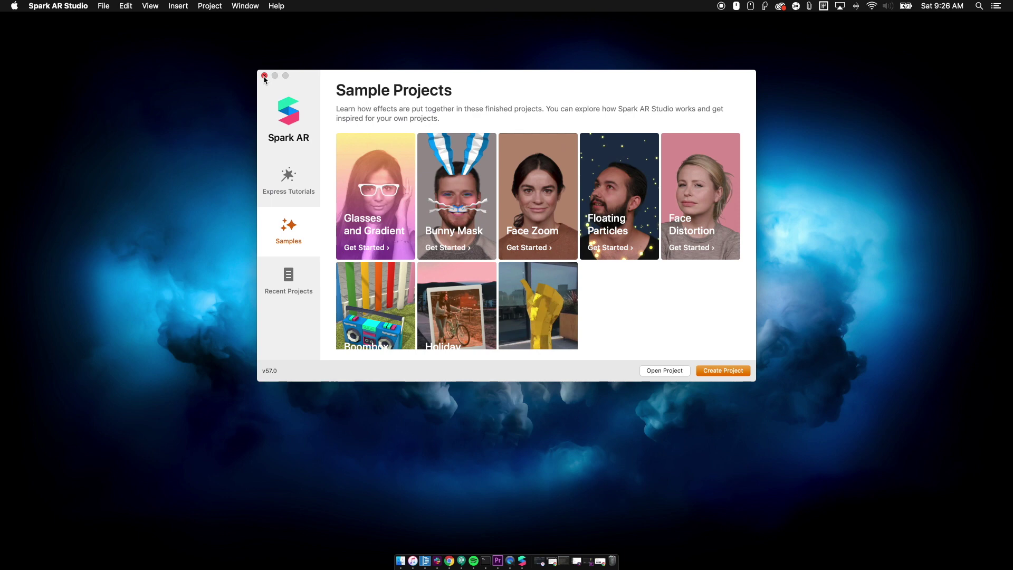
{"action": "left_click", "coordinate": [101, 6]}
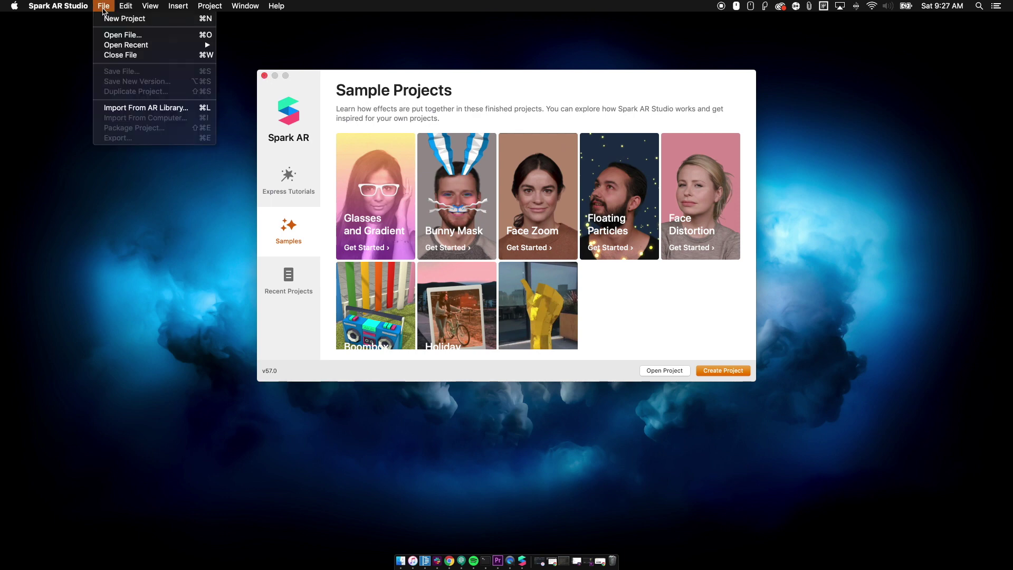
{"action": "left_click", "coordinate": [111, 20]}
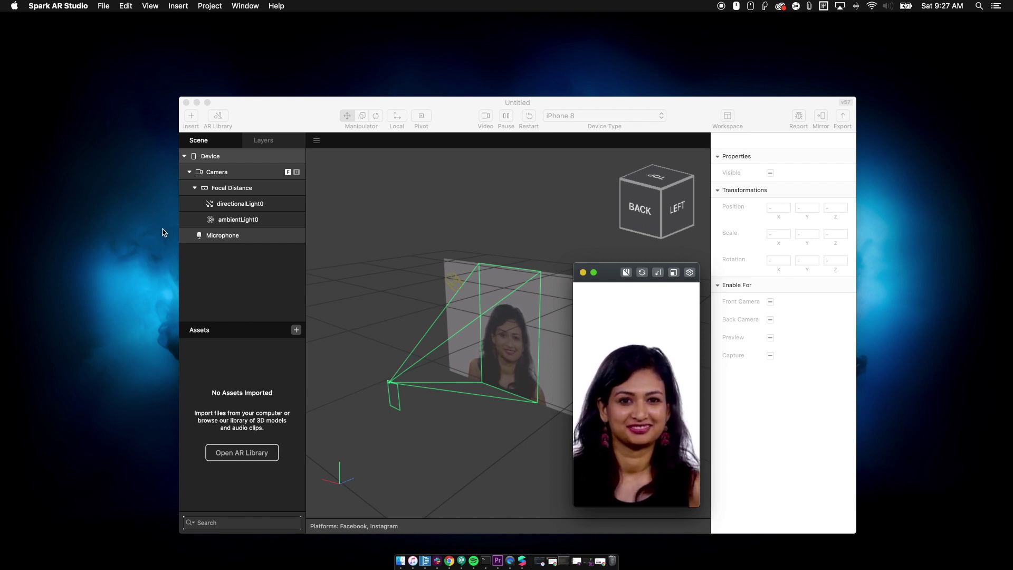
Insert a Face Mesh under a new face tracker and add a Deformation to it.
{"action": "left_click", "coordinate": [195, 122]}
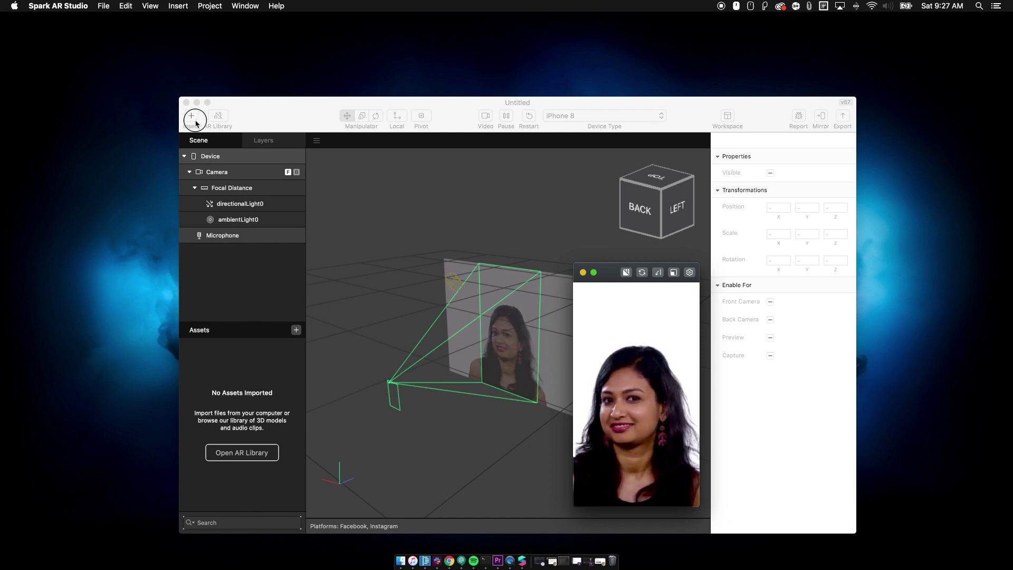
{"action": "left_click", "coordinate": [89, 268]}
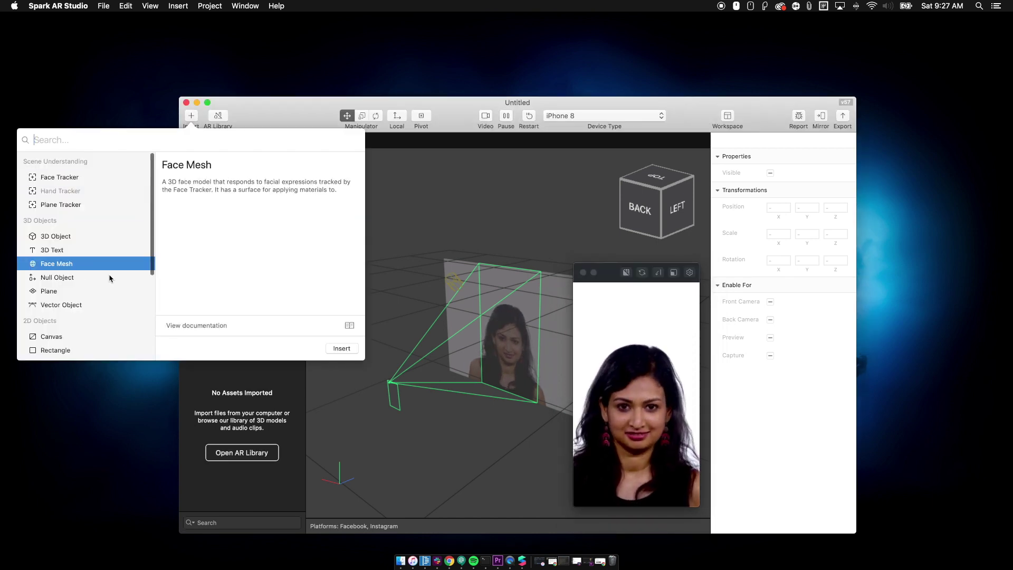
{"action": "left_click", "coordinate": [341, 348]}
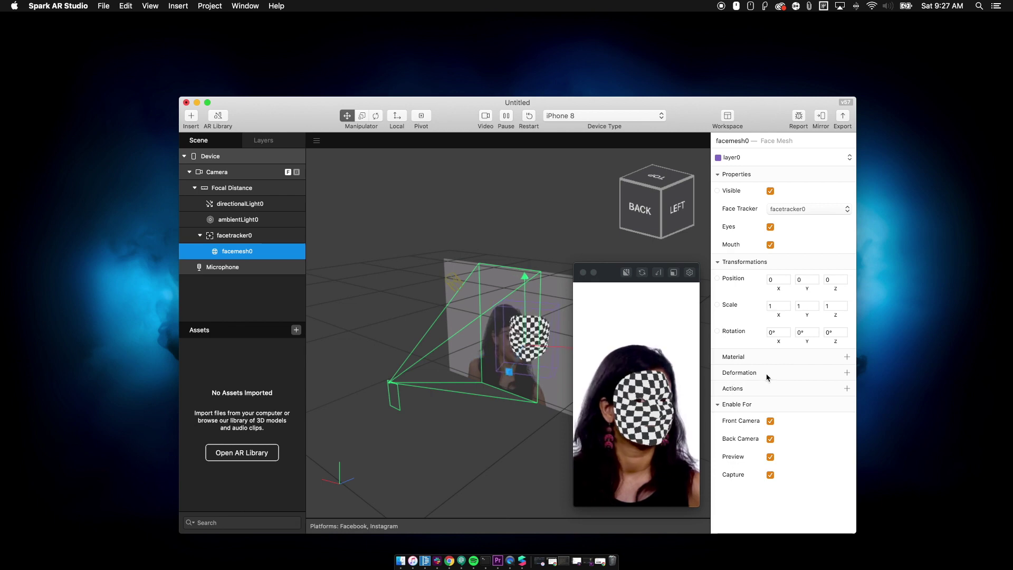
{"action": "left_click", "coordinate": [847, 373]}
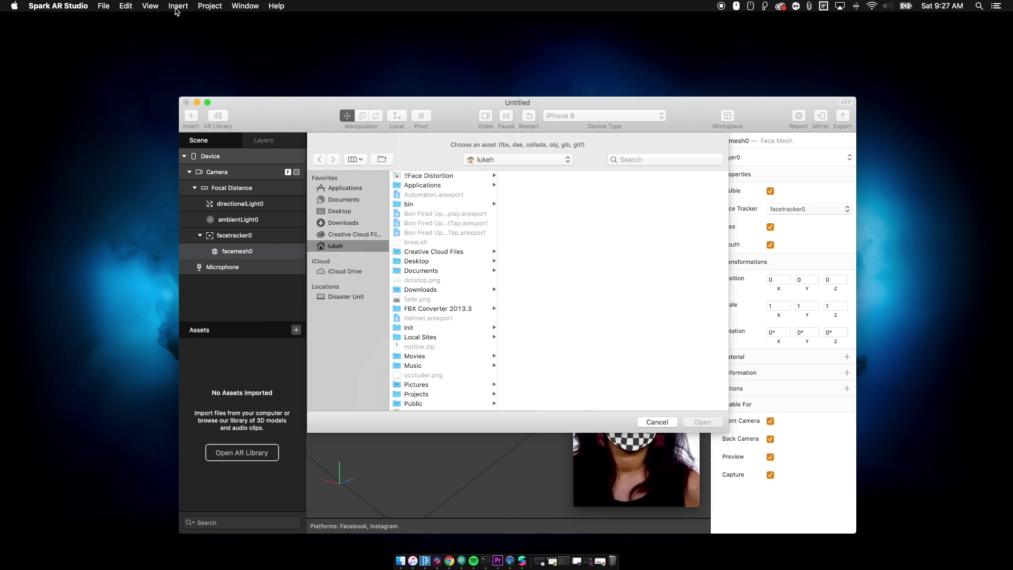
Import faceDistortionPack.fbx from !!Face Distortion > objects > faceDistortionPack as the morph object.
{"action": "left_click", "coordinate": [277, 6]}
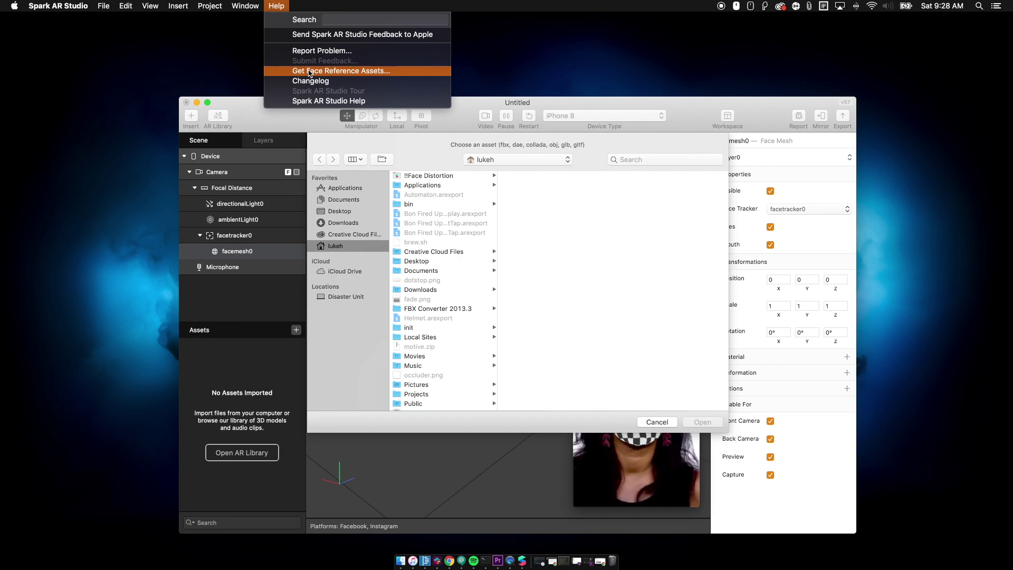
{"action": "left_click", "coordinate": [386, 144]}
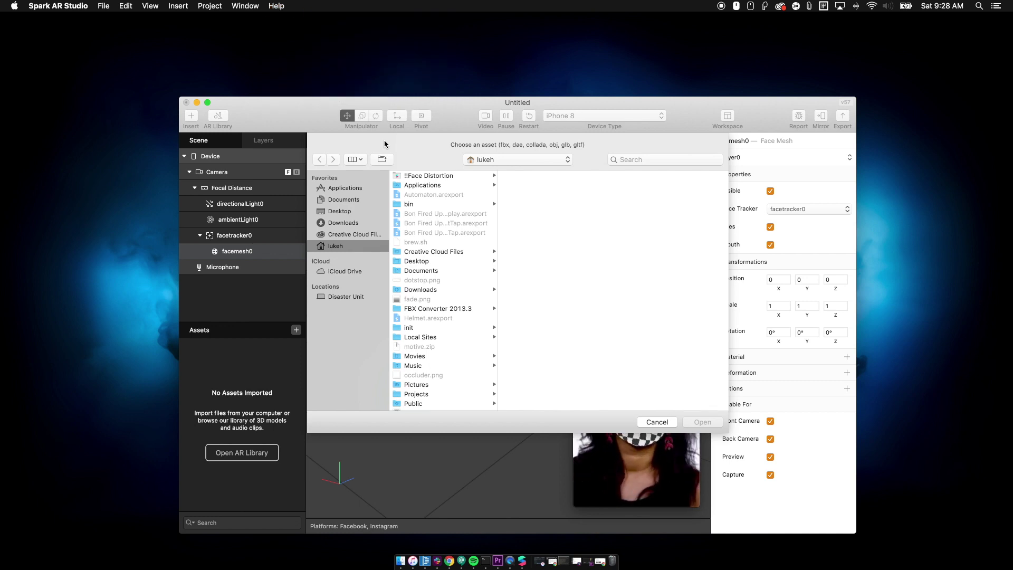
{"action": "left_click", "coordinate": [415, 177]}
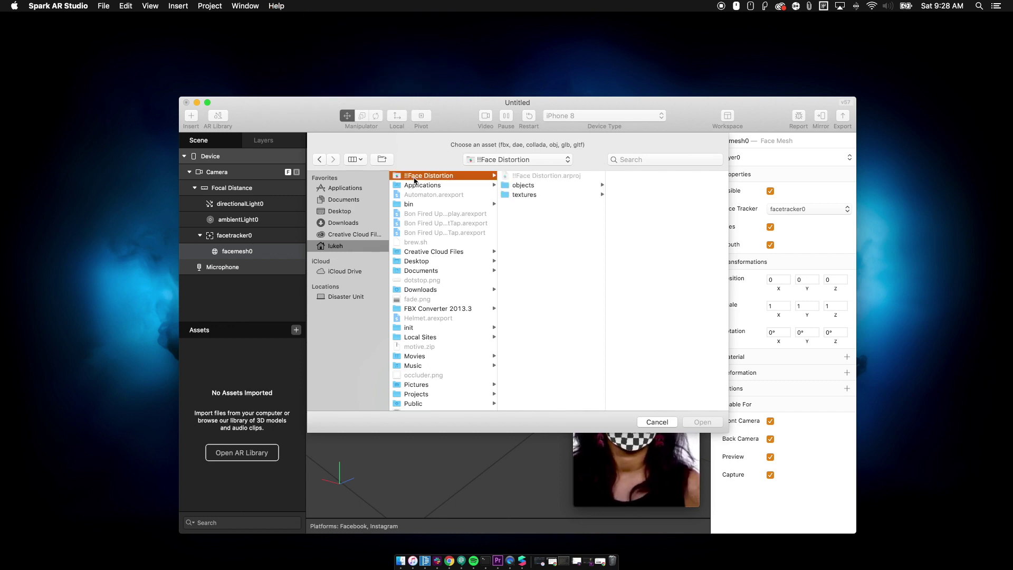
{"action": "left_click", "coordinate": [526, 189]}
{"action": "left_click", "coordinate": [646, 175]}
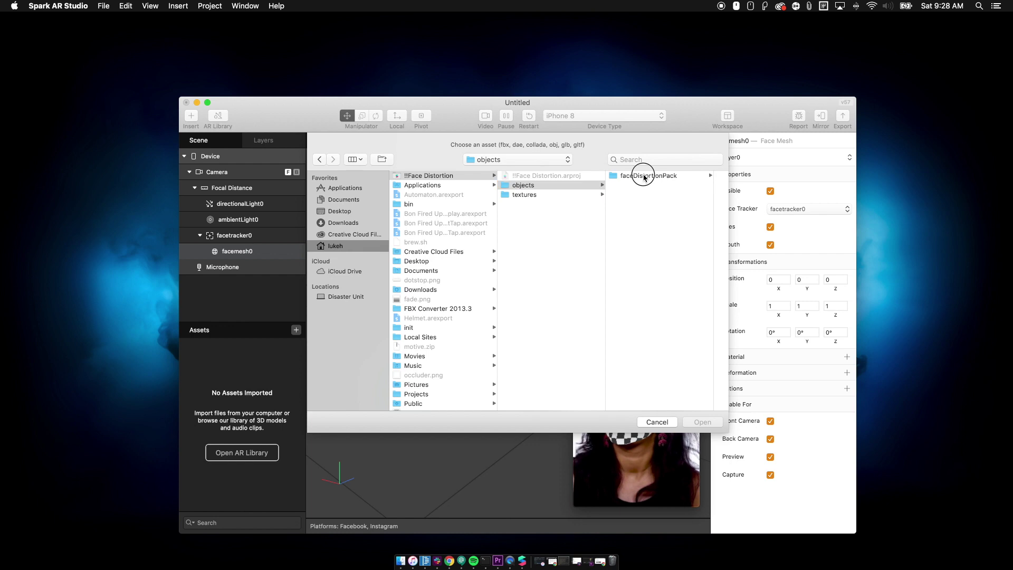
{"action": "left_click", "coordinate": [645, 176]}
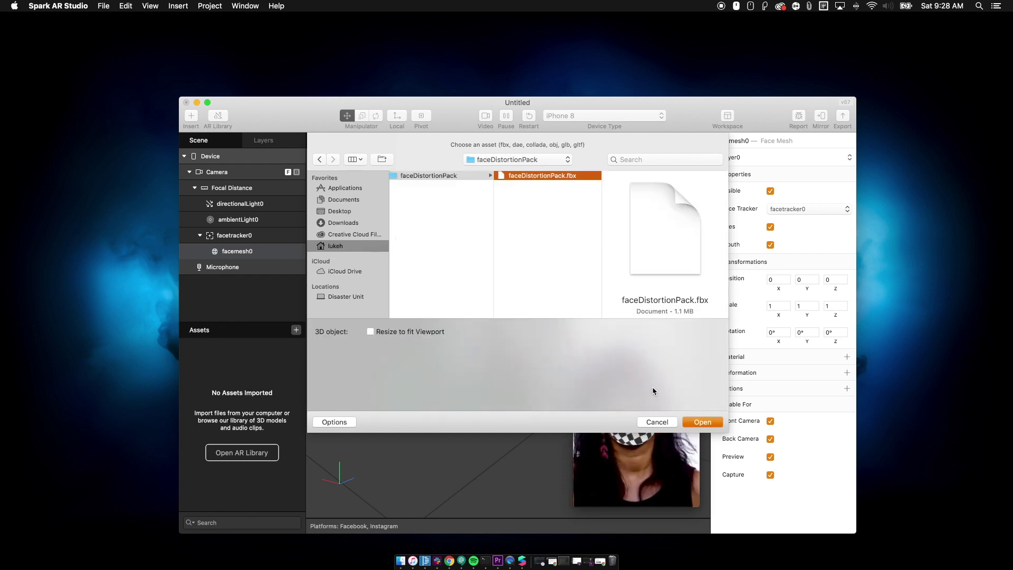
{"action": "left_click", "coordinate": [703, 423]}
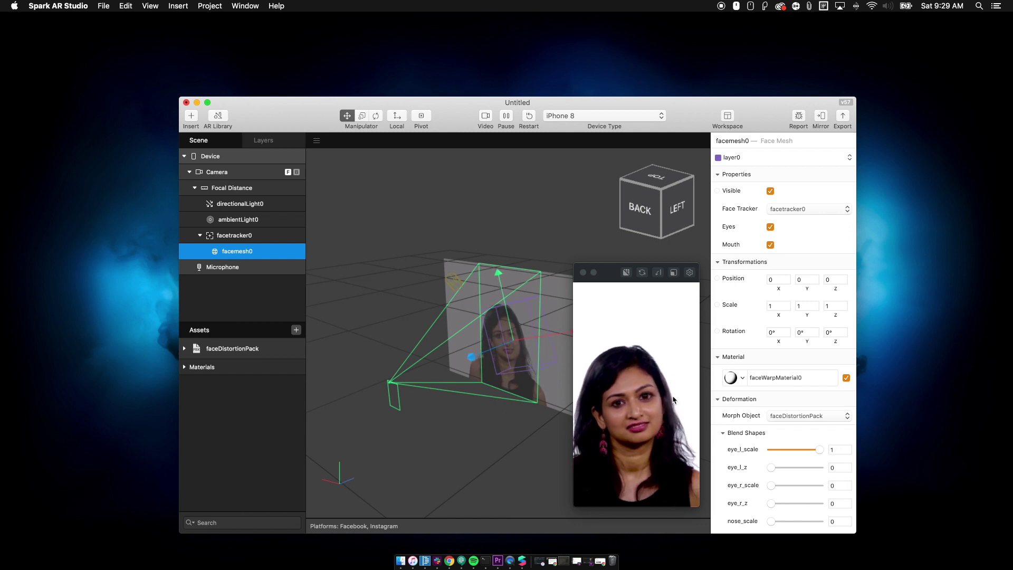
Scroll the Inspector down to the face mesh's Blend Shapes controls.
{"action": "scroll", "coordinate": [768, 412], "scroll_direction": "down", "scroll_amount": 5}
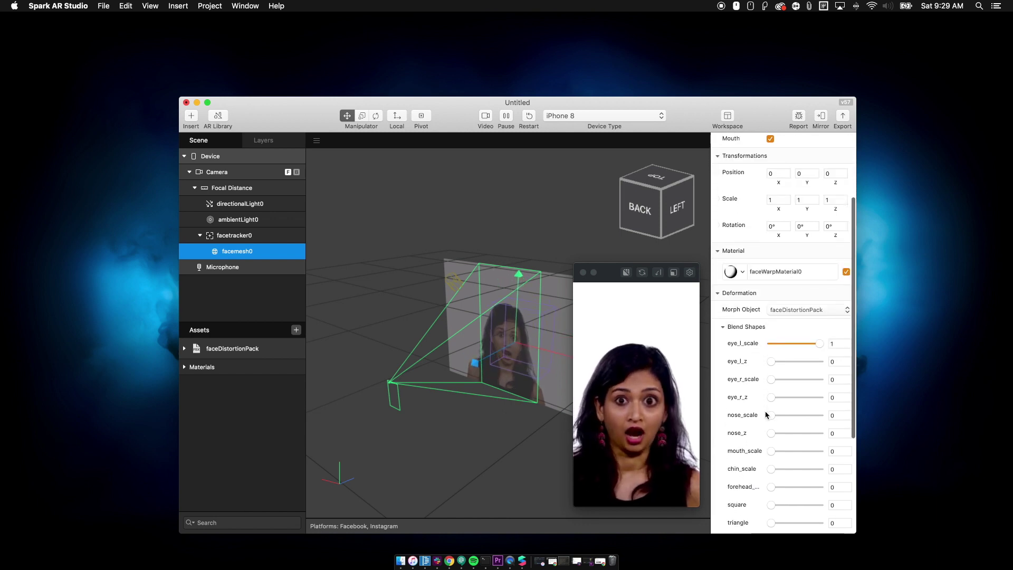
Max out eye_l_z, eye_r_scale, eye_r_z, nose, mouth, chin, forehead and square blend shapes to 1.
{"action": "scroll", "coordinate": [777, 317], "scroll_direction": "down", "scroll_amount": 3}
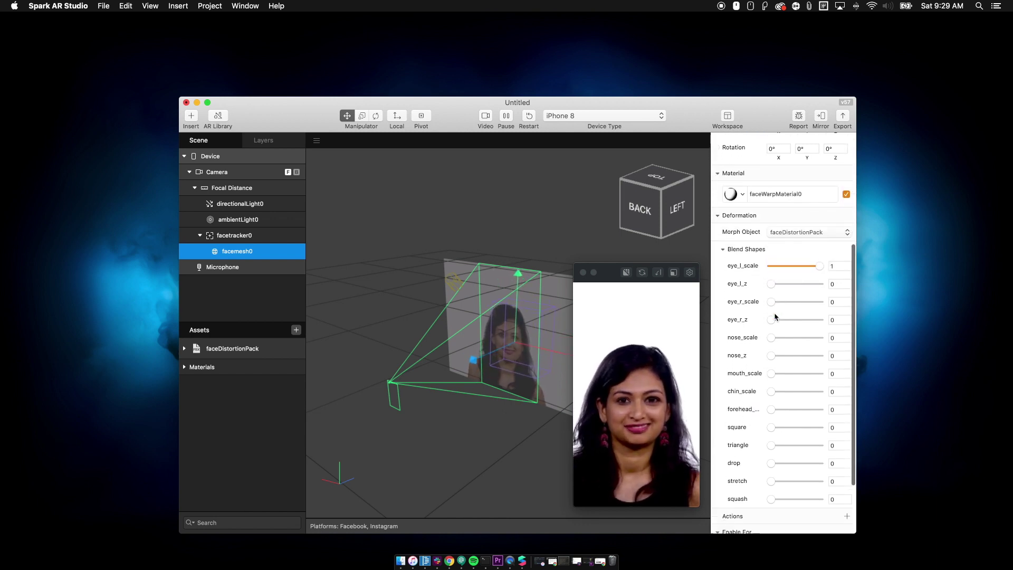
{"action": "left_click_drag", "start_coordinate": [771, 278], "coordinate": [823, 278]}
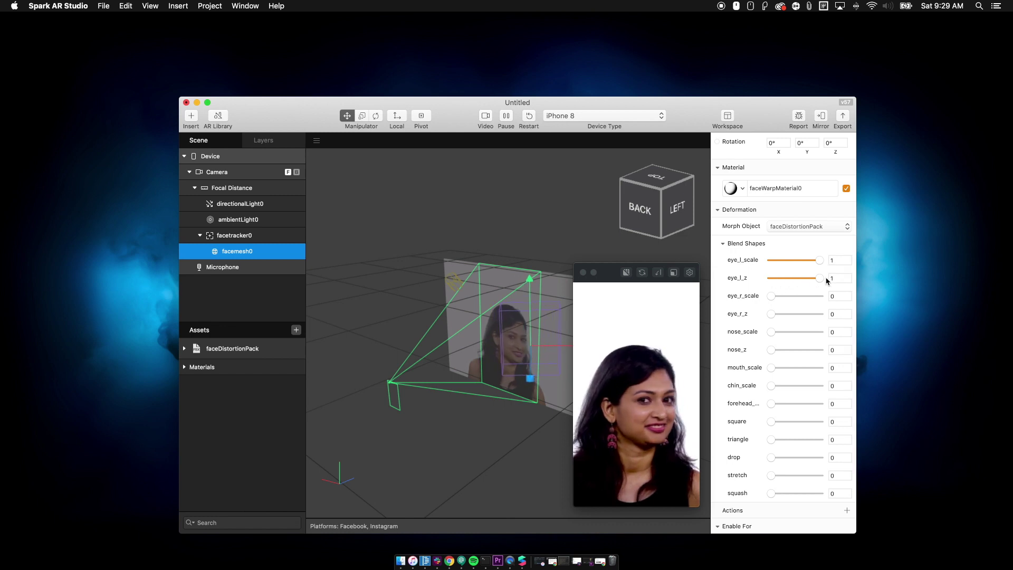
{"action": "left_click_drag", "start_coordinate": [772, 299], "coordinate": [837, 294]}
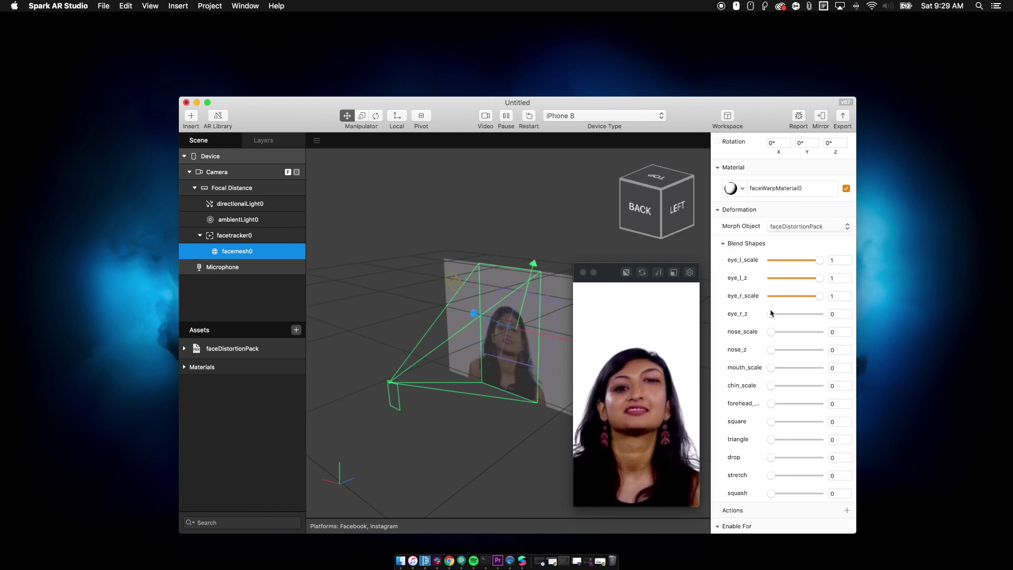
{"action": "left_click_drag", "start_coordinate": [771, 315], "coordinate": [840, 316]}
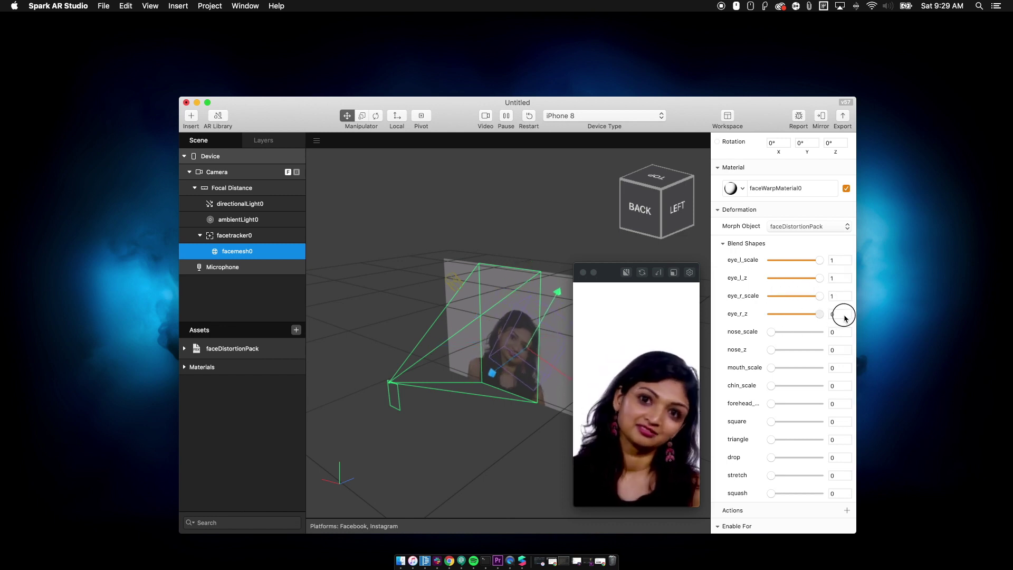
{"action": "left_click_drag", "start_coordinate": [773, 335], "coordinate": [851, 328]}
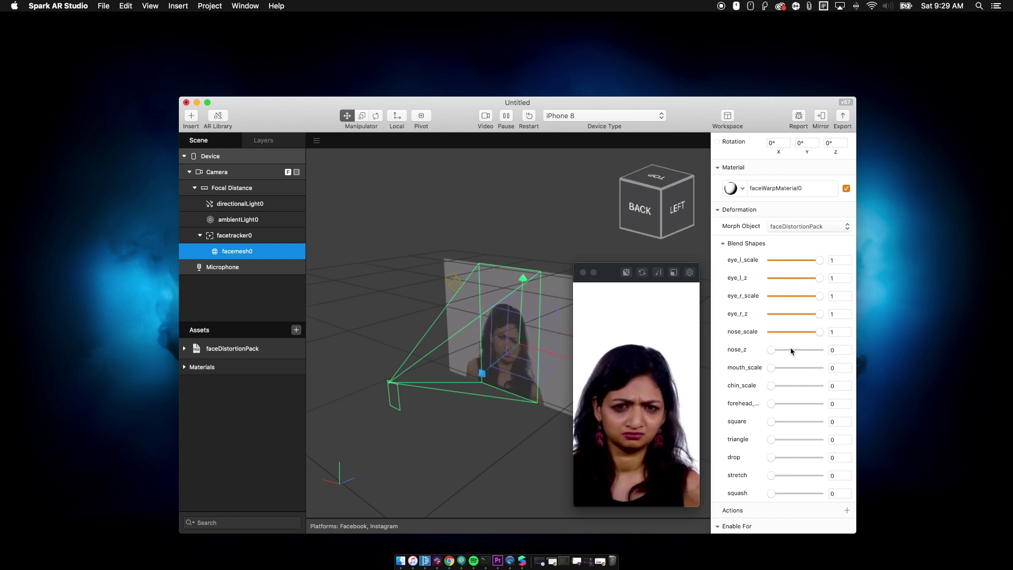
{"action": "left_click_drag", "start_coordinate": [773, 351], "coordinate": [844, 351]}
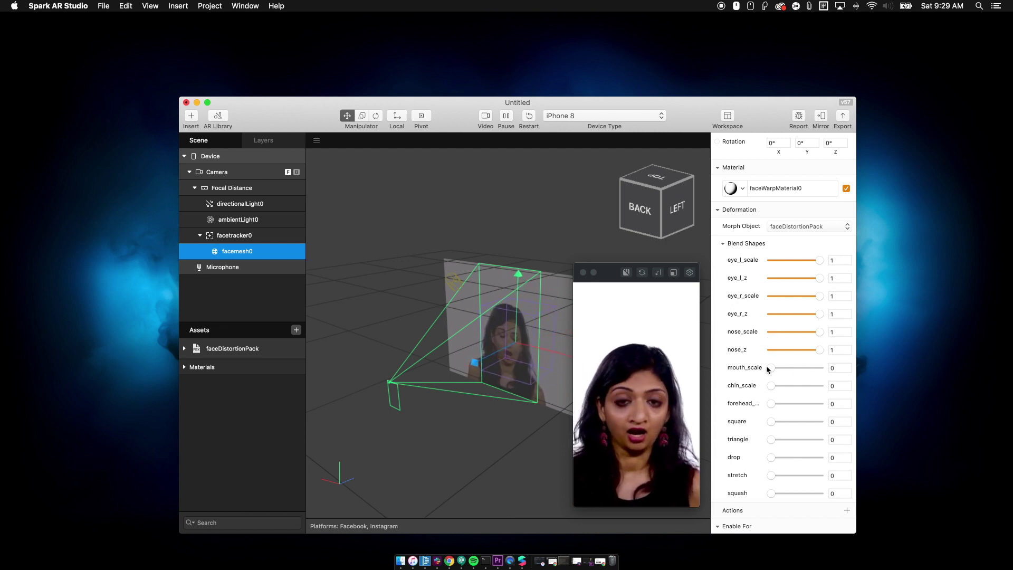
{"action": "left_click_drag", "start_coordinate": [772, 369], "coordinate": [841, 369]}
{"action": "left_click_drag", "start_coordinate": [771, 386], "coordinate": [860, 403]}
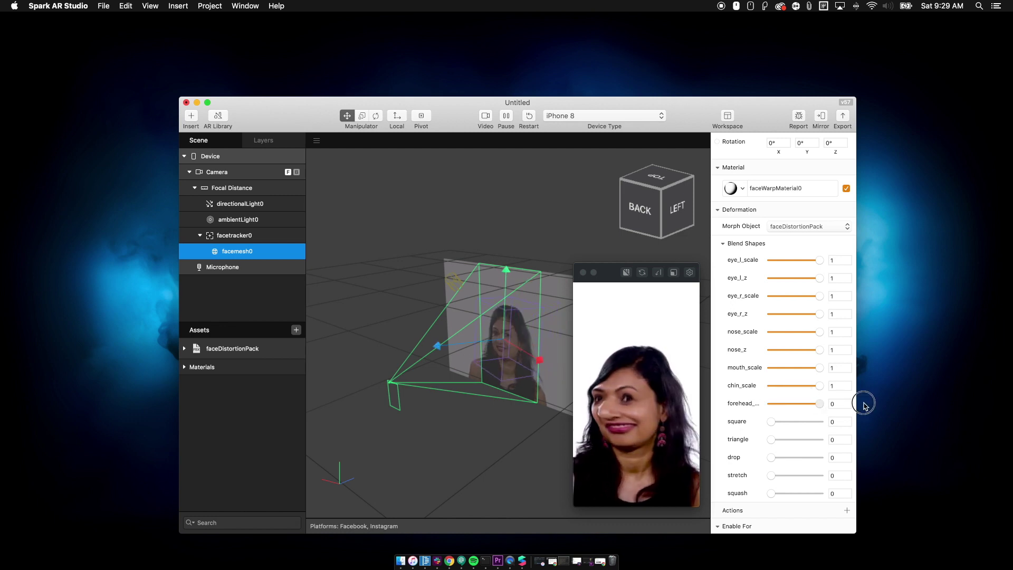
{"action": "left_click_drag", "start_coordinate": [771, 422], "coordinate": [835, 421]}
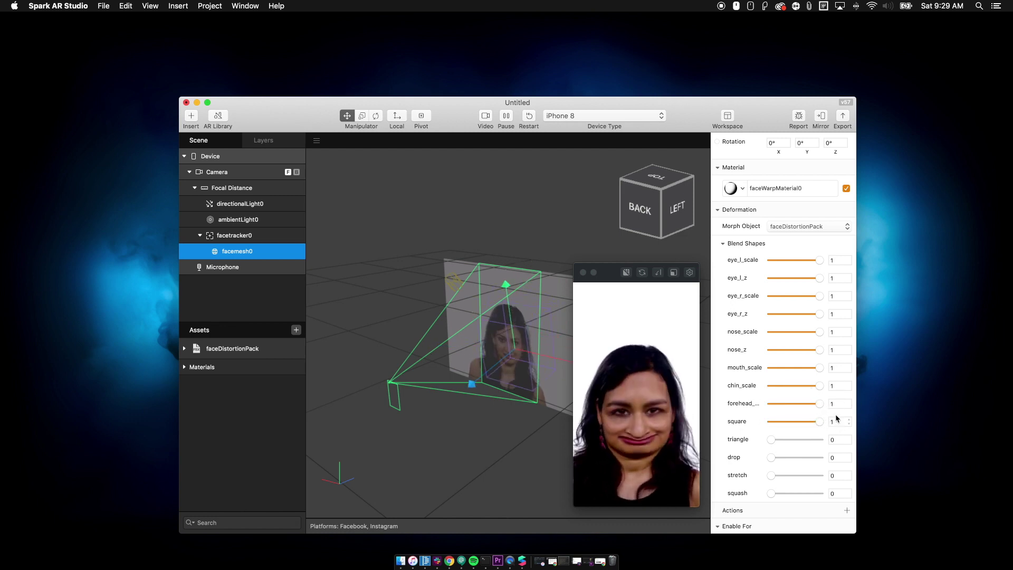
{"action": "left_click", "coordinate": [833, 332]}
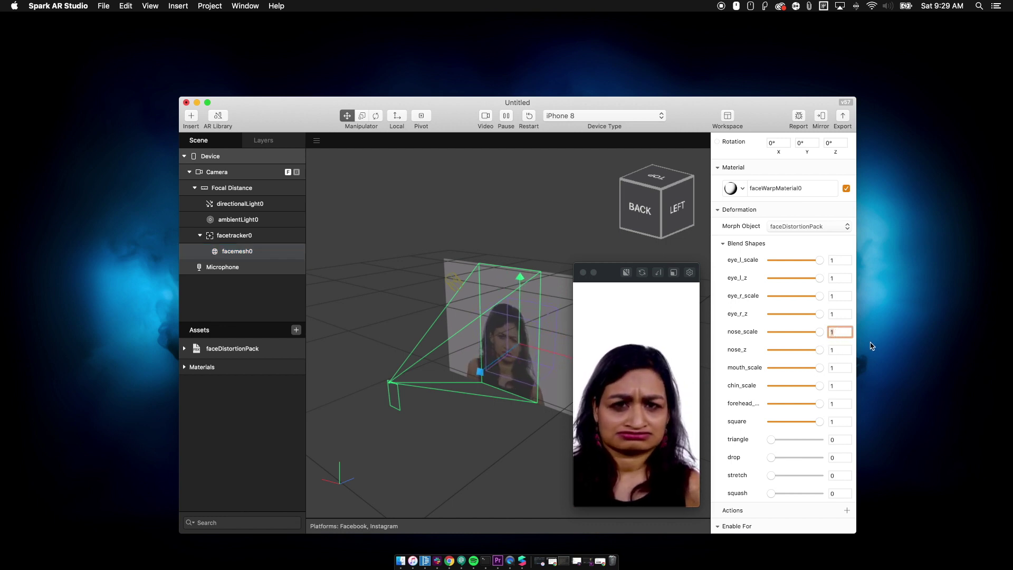
Enter -1 as the value for both nose_scale and eye_l_scale.
{"action": "type", "text": "-1"}
{"action": "key", "text": "Return"}
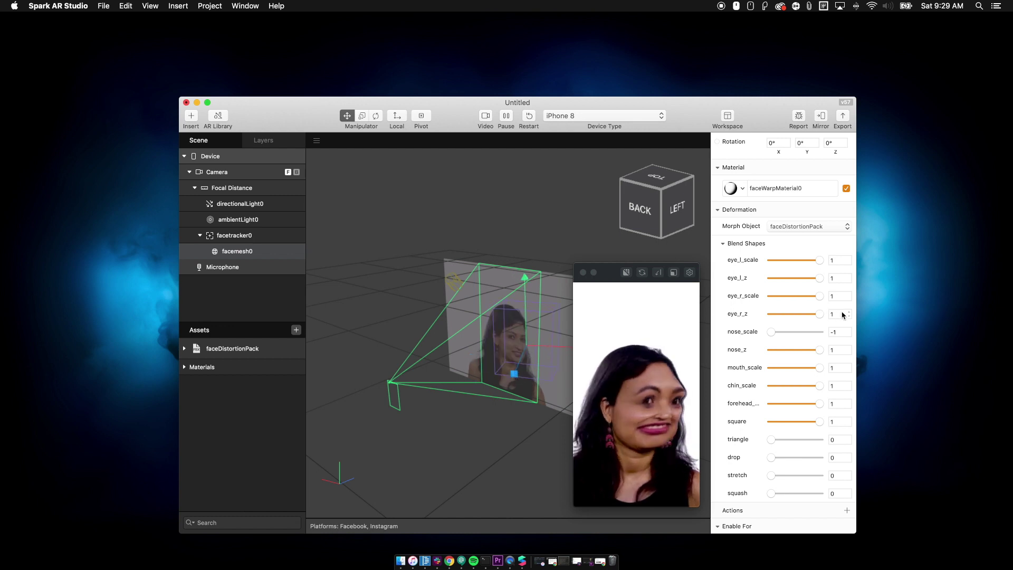
{"action": "left_click", "coordinate": [839, 261]}
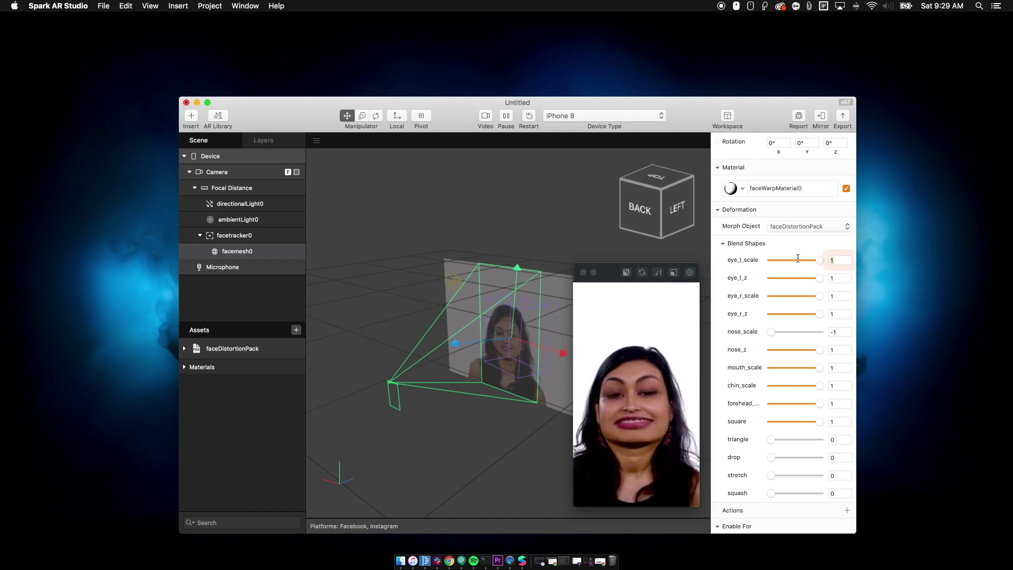
{"action": "type", "text": "-1"}
{"action": "key", "text": "Return"}
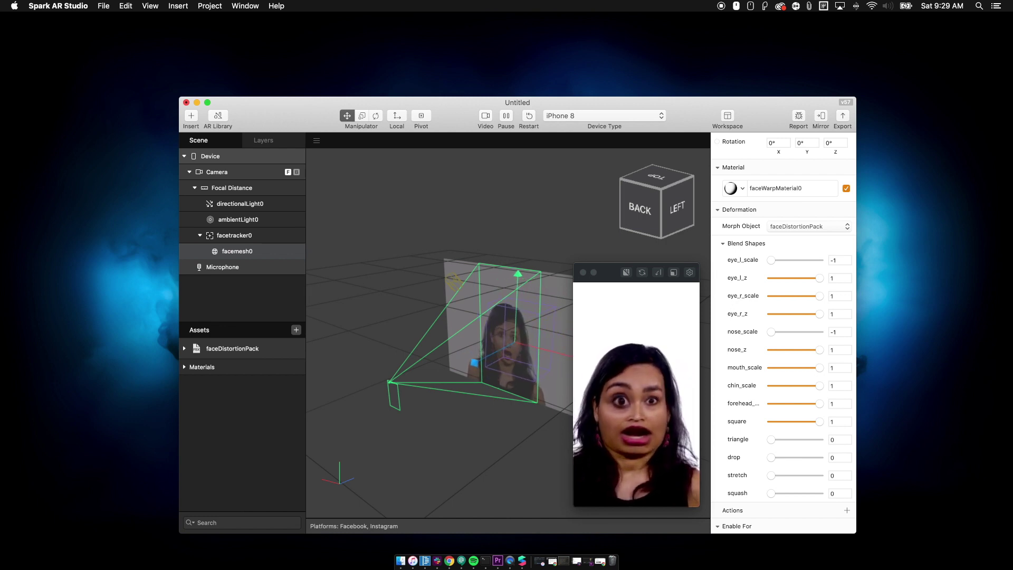
Set eye_l_scale and nose_scale back to 1.
{"action": "left_click", "coordinate": [777, 259]}
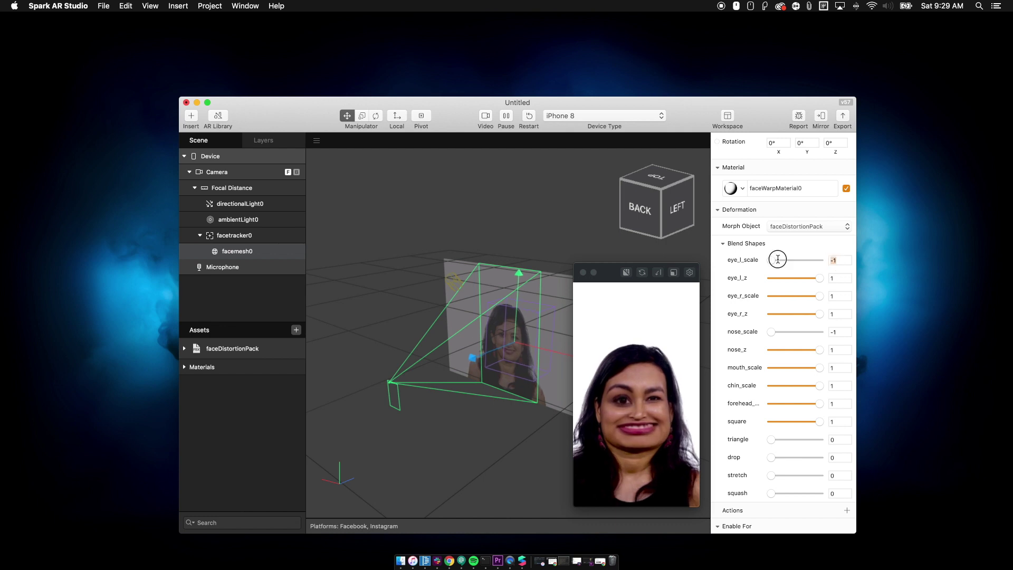
{"action": "type", "text": "1"}
{"action": "key", "text": "Return"}
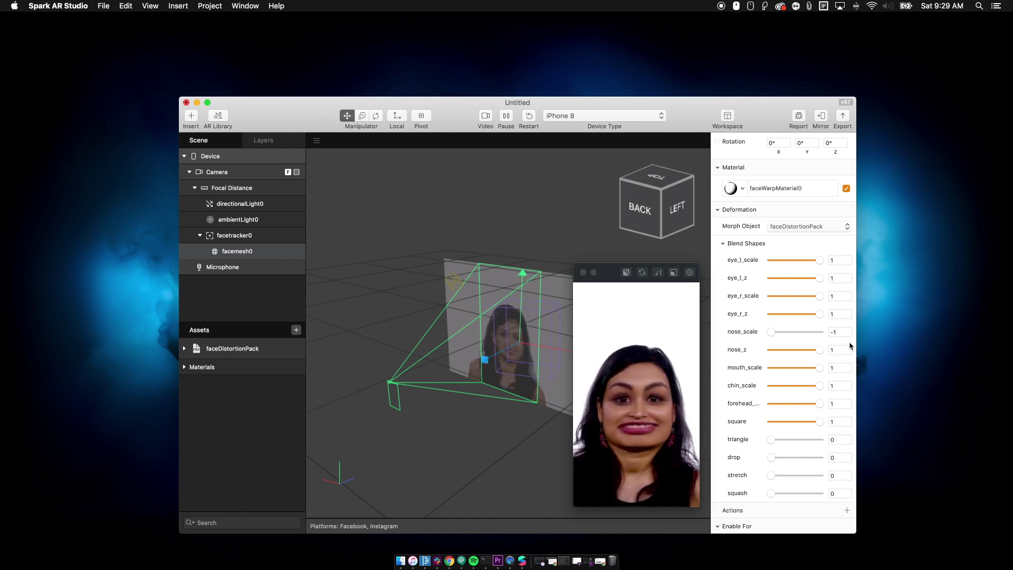
{"action": "left_click", "coordinate": [790, 332]}
{"action": "type", "text": "1"}
{"action": "key", "text": "Return"}
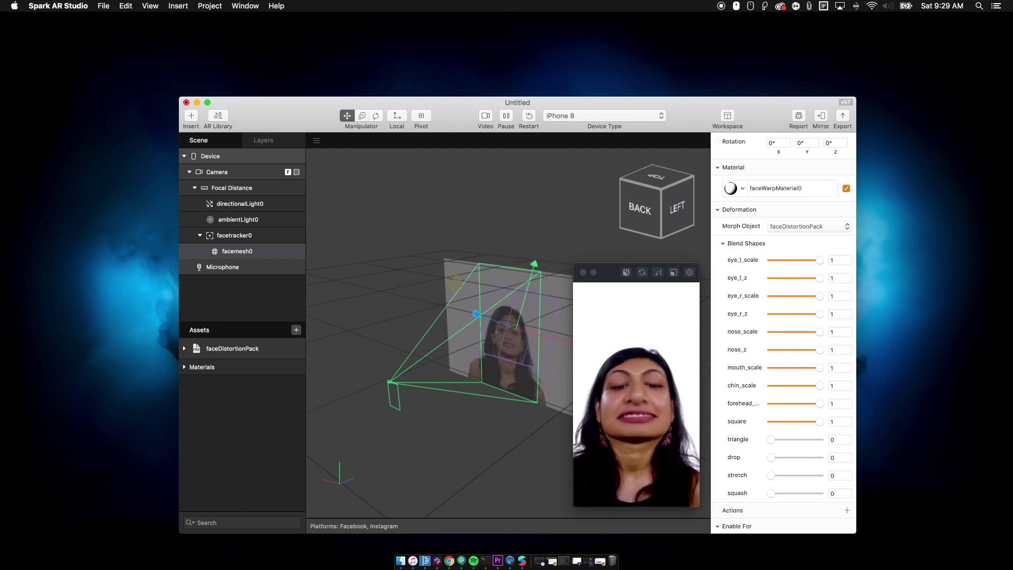
Enter 0 into the blend shapes from eye_l_scale onward, which also renames the face mesh to 0.
{"action": "left_click", "coordinate": [799, 261]}
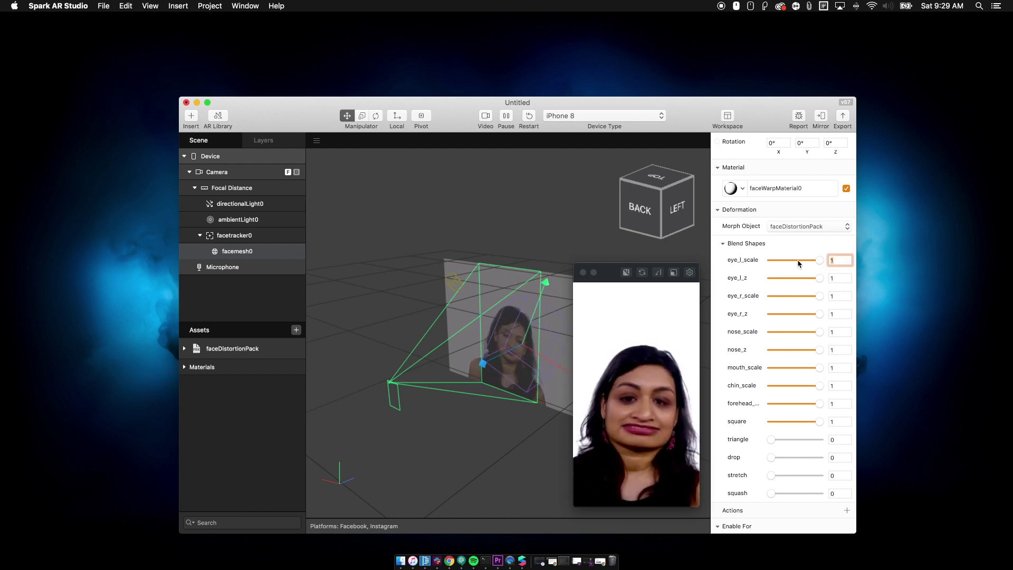
{"action": "type", "text": "0\t0\t0\t0\t0\t0"}
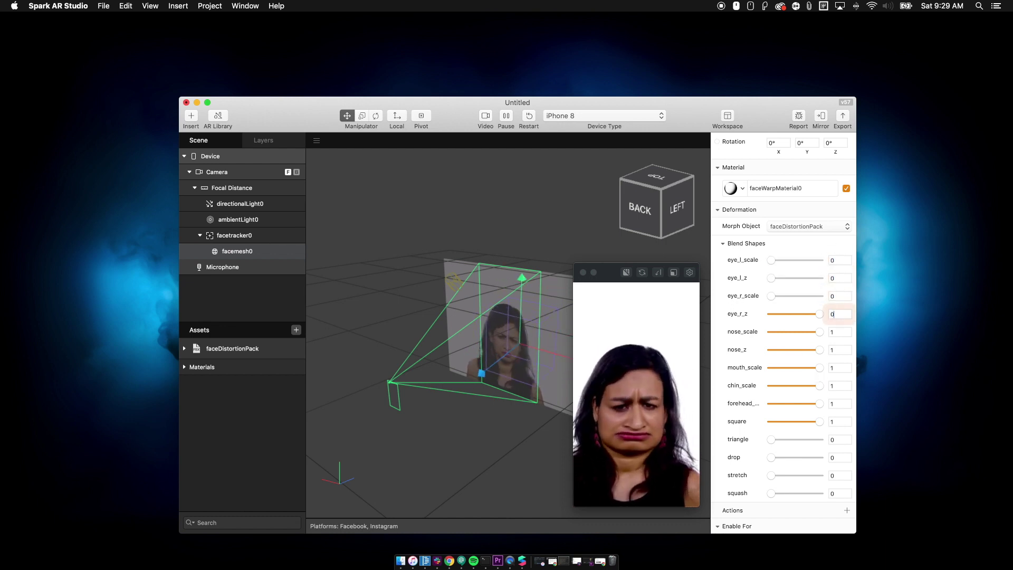
{"action": "key", "text": "Return"}
{"action": "type", "text": "0"}
{"action": "key", "text": "Return"}
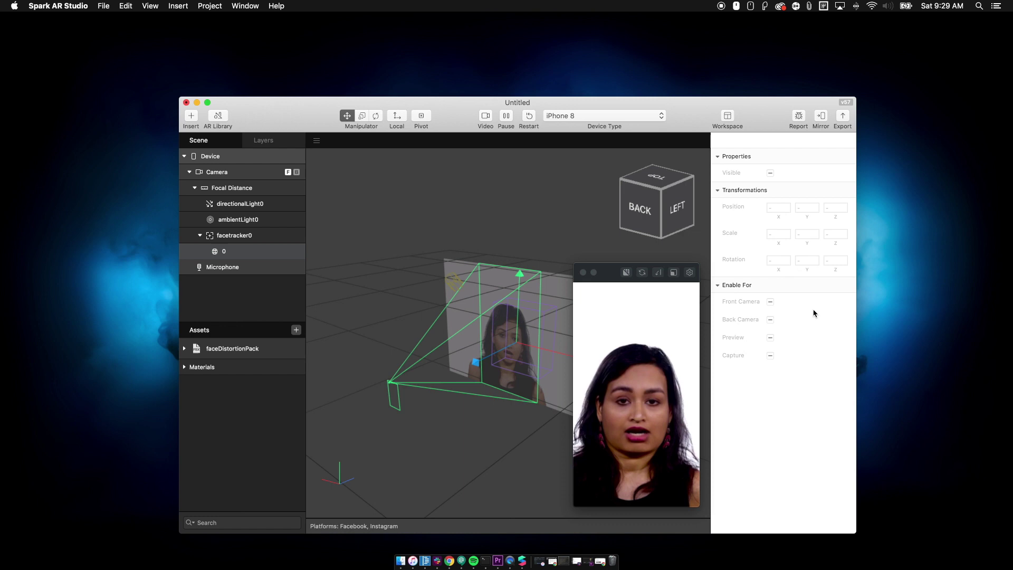
Reselect the face mesh and zero the chin_scale, forehead and square blend shapes.
{"action": "left_click", "coordinate": [243, 224]}
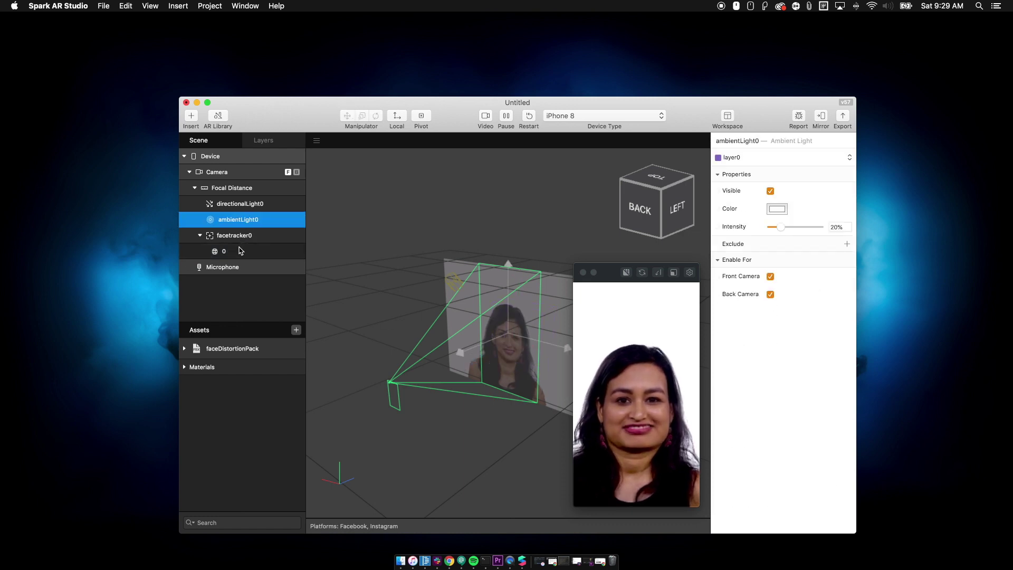
{"action": "left_click", "coordinate": [240, 252]}
{"action": "scroll", "coordinate": [797, 455], "scroll_direction": "down", "scroll_amount": 5}
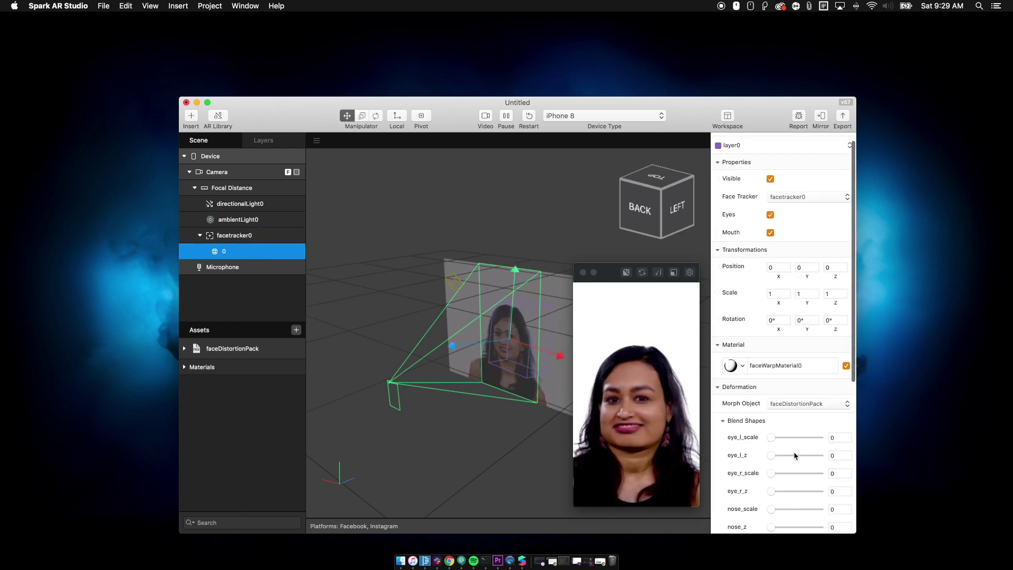
{"action": "scroll", "coordinate": [795, 457], "scroll_direction": "down", "scroll_amount": 1}
{"action": "left_click", "coordinate": [837, 370]}
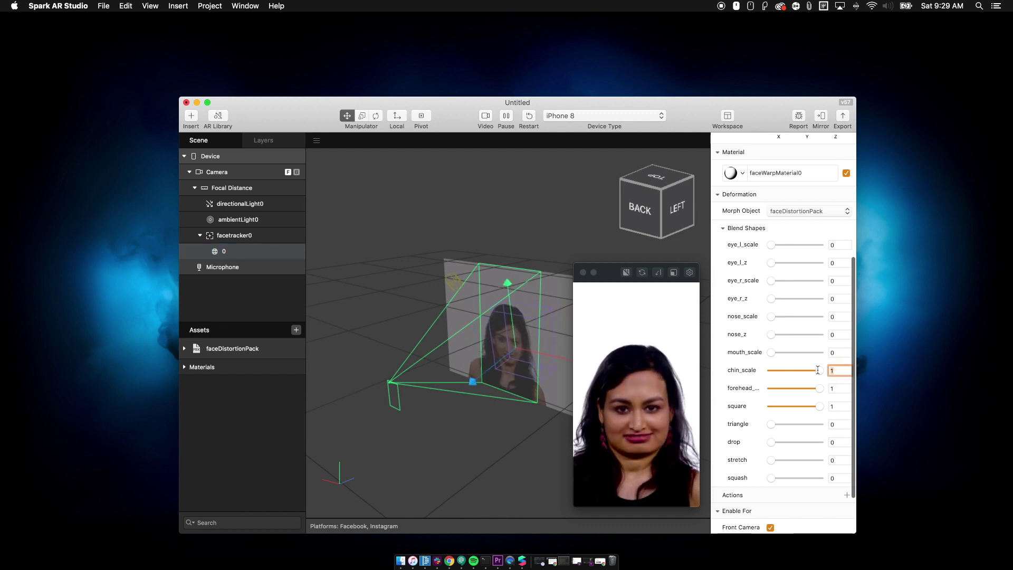
{"action": "type", "text": "0"}
{"action": "left_click", "coordinate": [838, 389]}
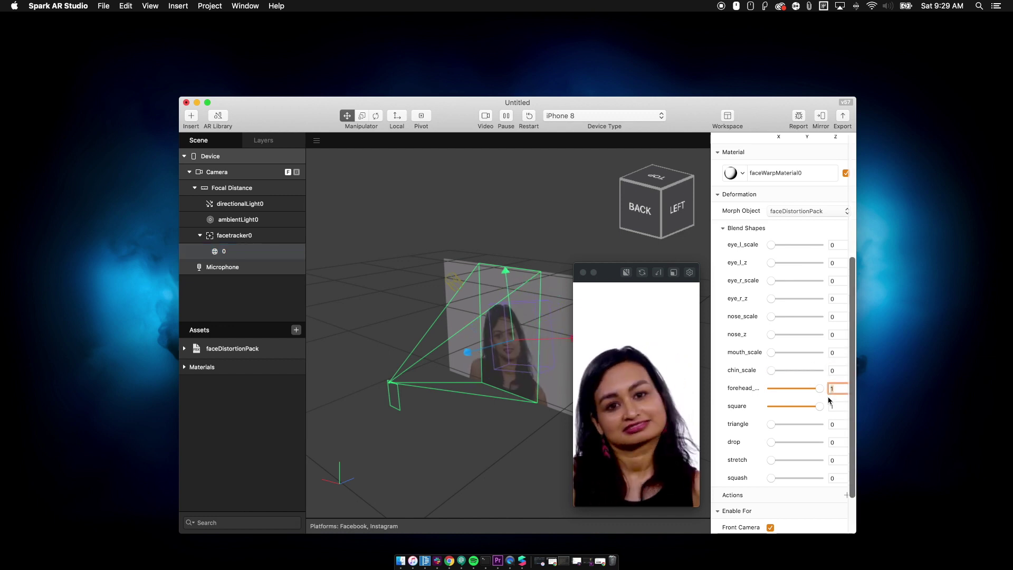
{"action": "type", "text": "0"}
{"action": "left_click", "coordinate": [838, 407]}
{"action": "type", "text": "0"}
{"action": "left_click", "coordinate": [837, 425]}
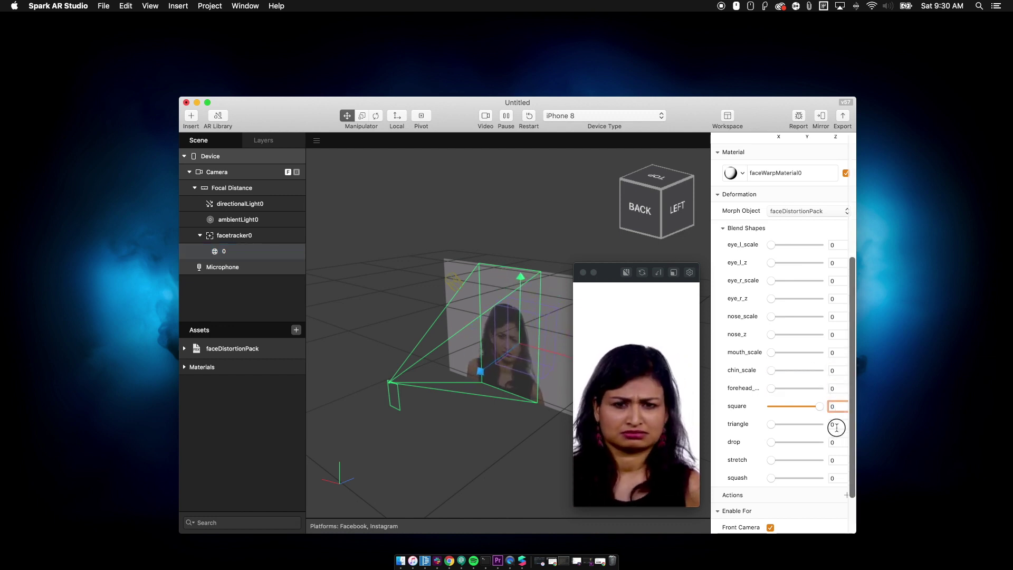
{"action": "scroll", "coordinate": [789, 411], "scroll_direction": "up", "scroll_amount": 8}
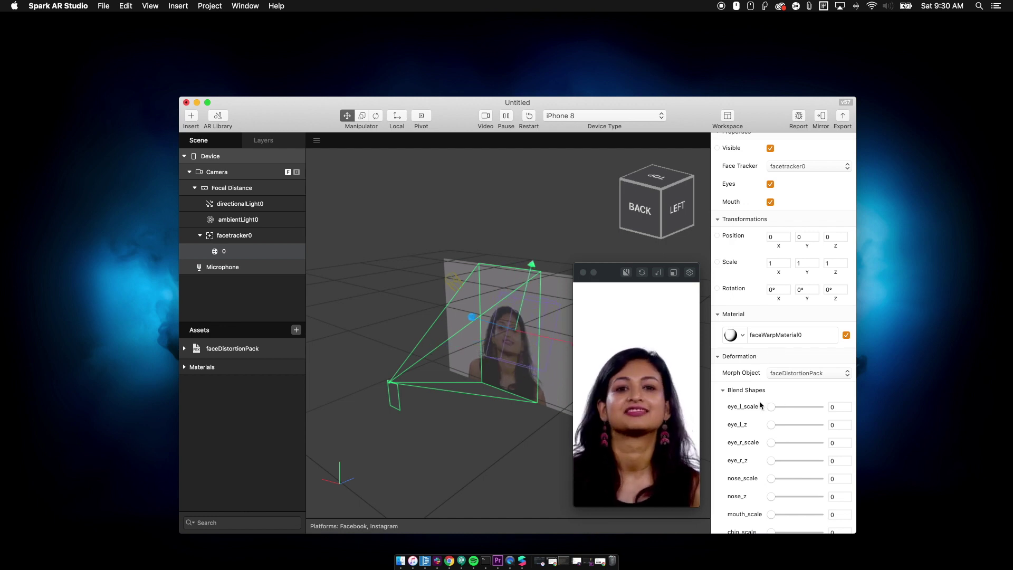
Raise the eye_l_scale and eye_r_scale blend-shape sliders, setting each to exactly 2.
{"action": "left_click_drag", "start_coordinate": [771, 407], "coordinate": [845, 408]}
{"action": "left_click_drag", "start_coordinate": [772, 443], "coordinate": [855, 443]}
{"action": "left_click", "coordinate": [835, 407]}
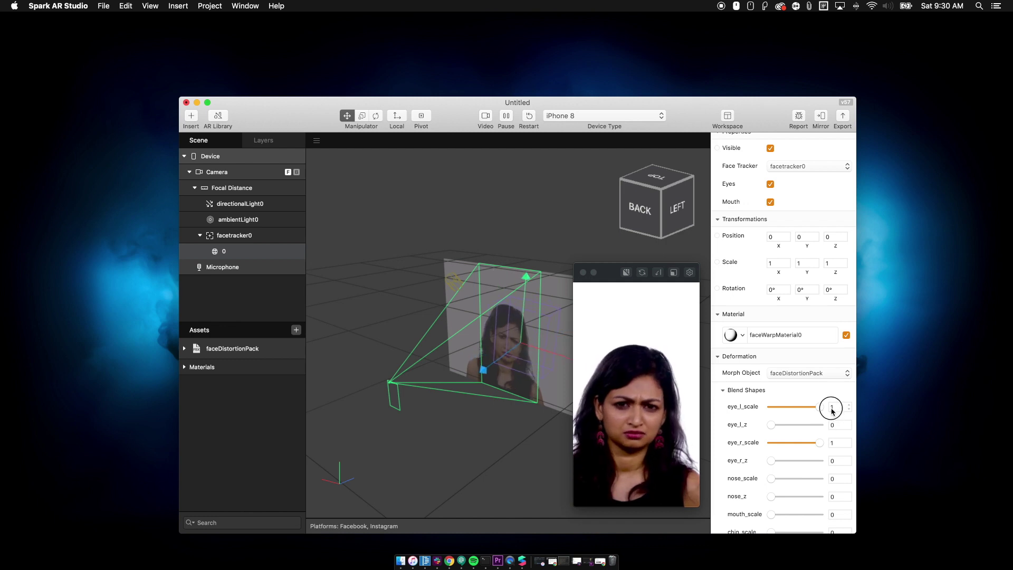
{"action": "type", "text": "2"}
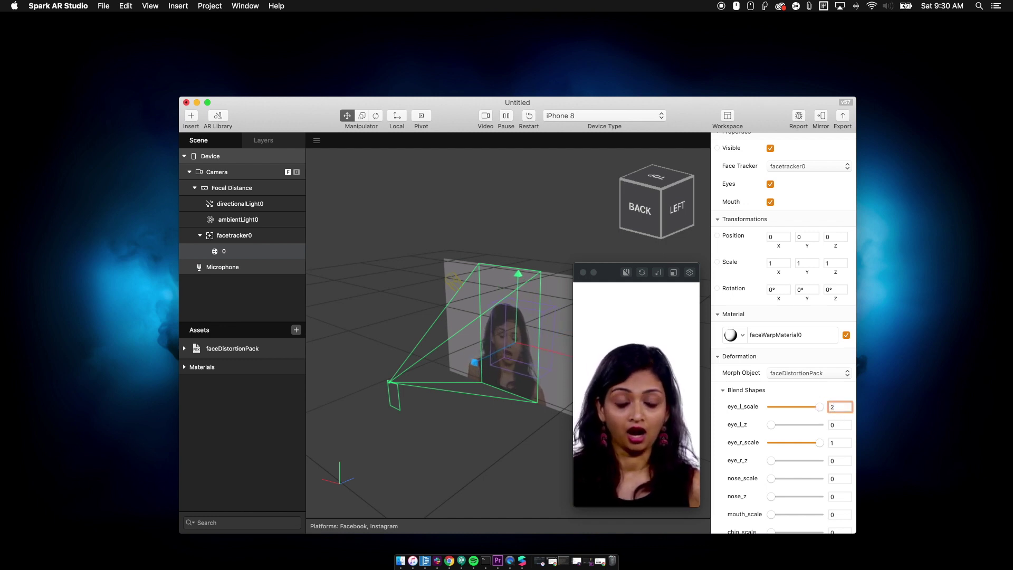
{"action": "key", "text": "Return"}
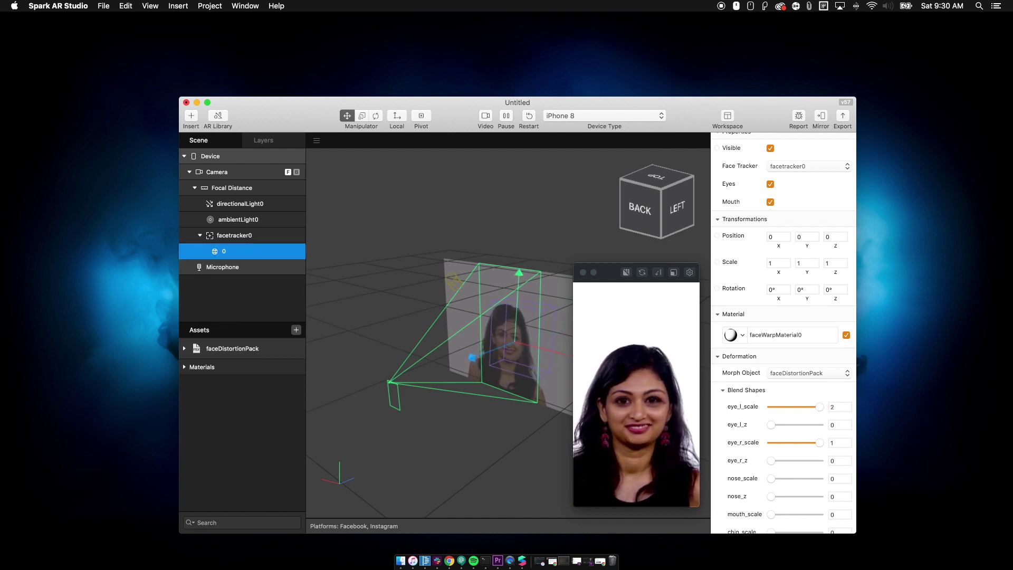
{"action": "left_click", "coordinate": [833, 445]}
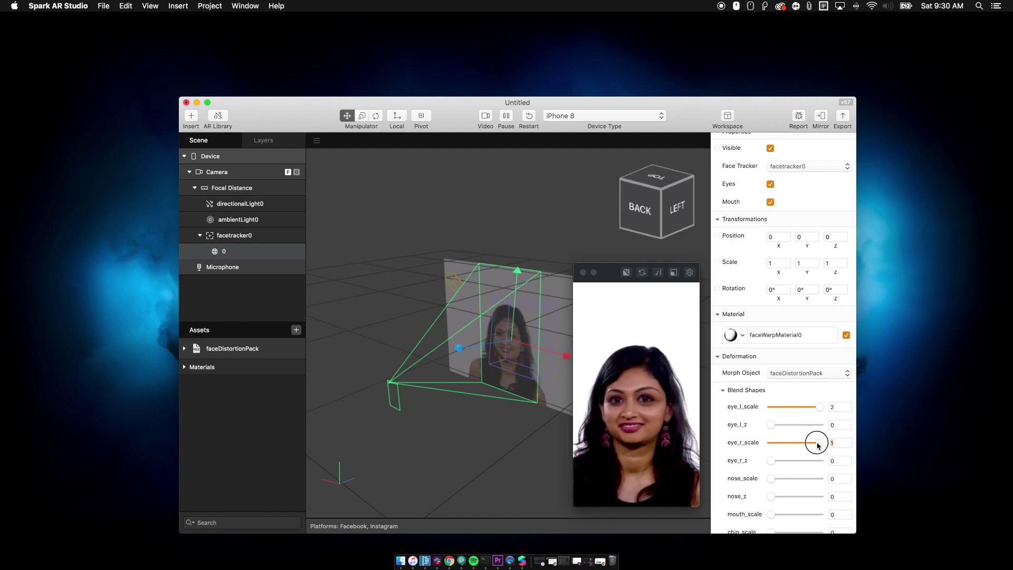
{"action": "type", "text": "2"}
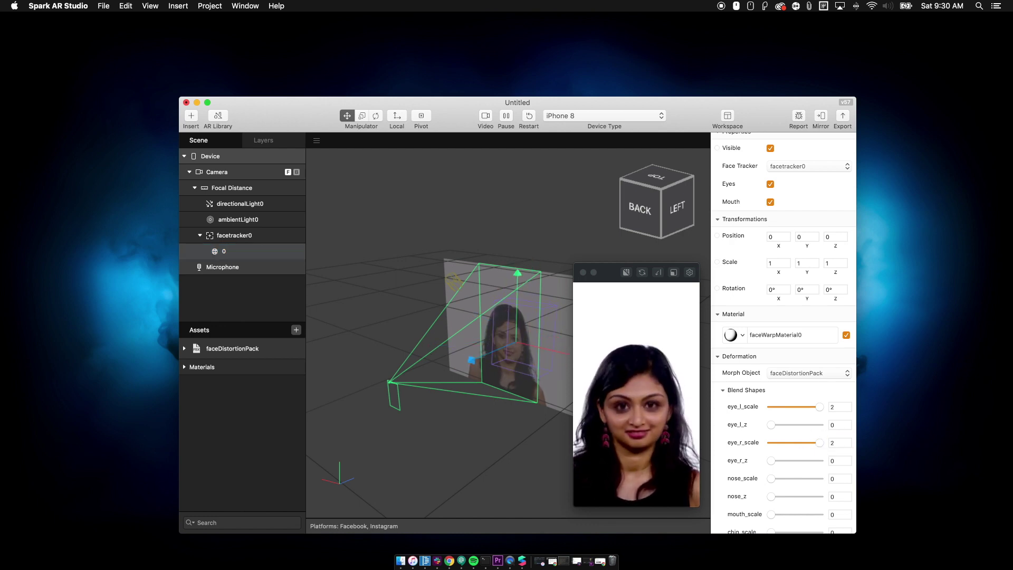